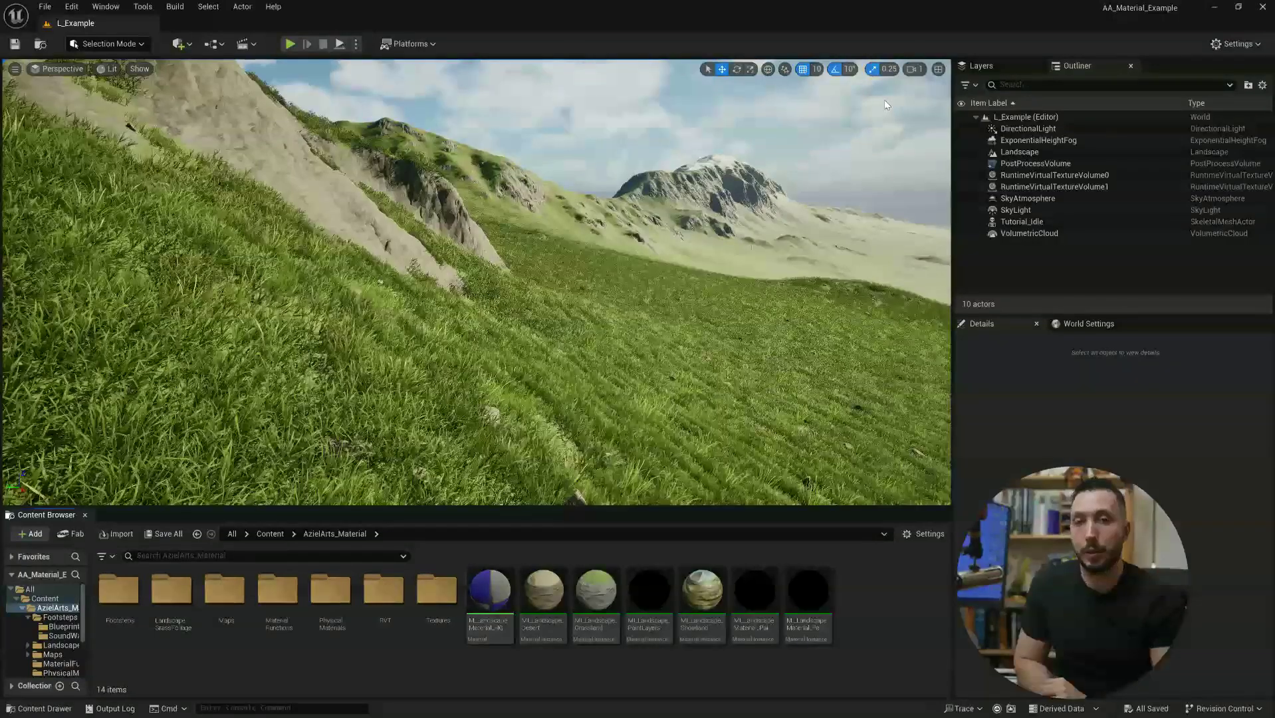
Open the Project Settings, filter them for "physical" and examine the named surface types from SurfaceType1 to SurfaceType15.
left_click(72, 8)
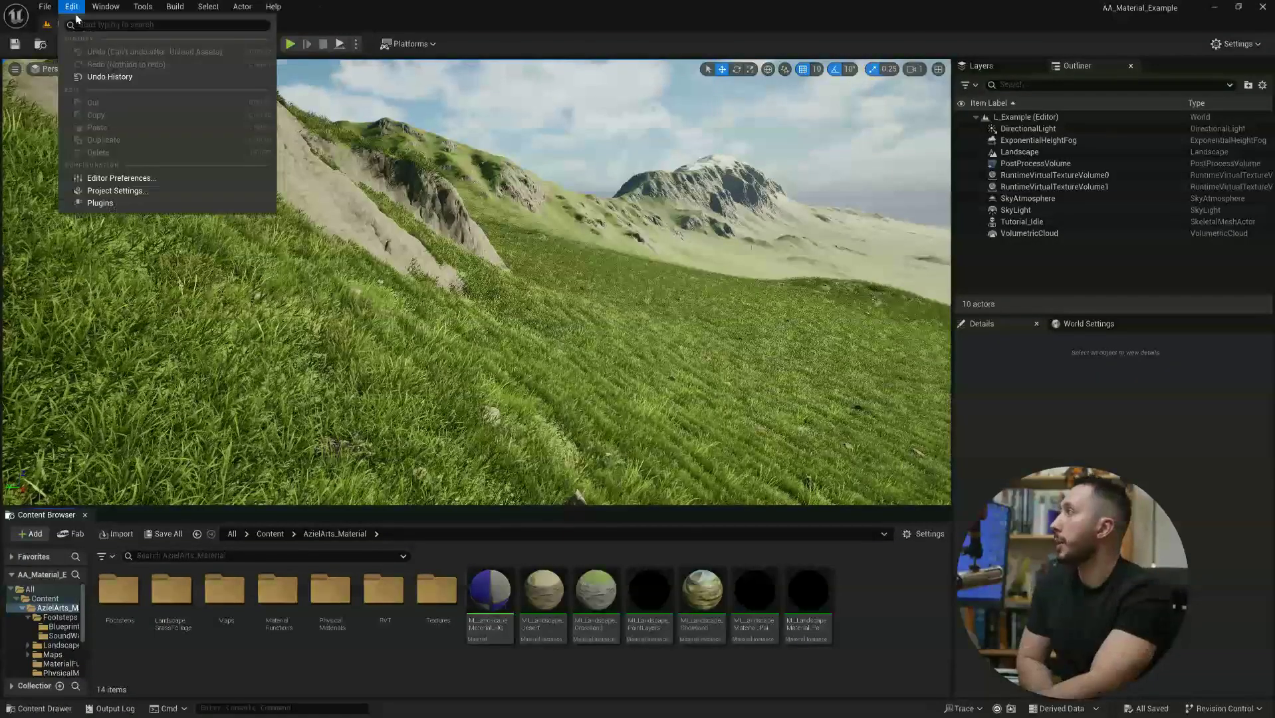
left_click(125, 192)
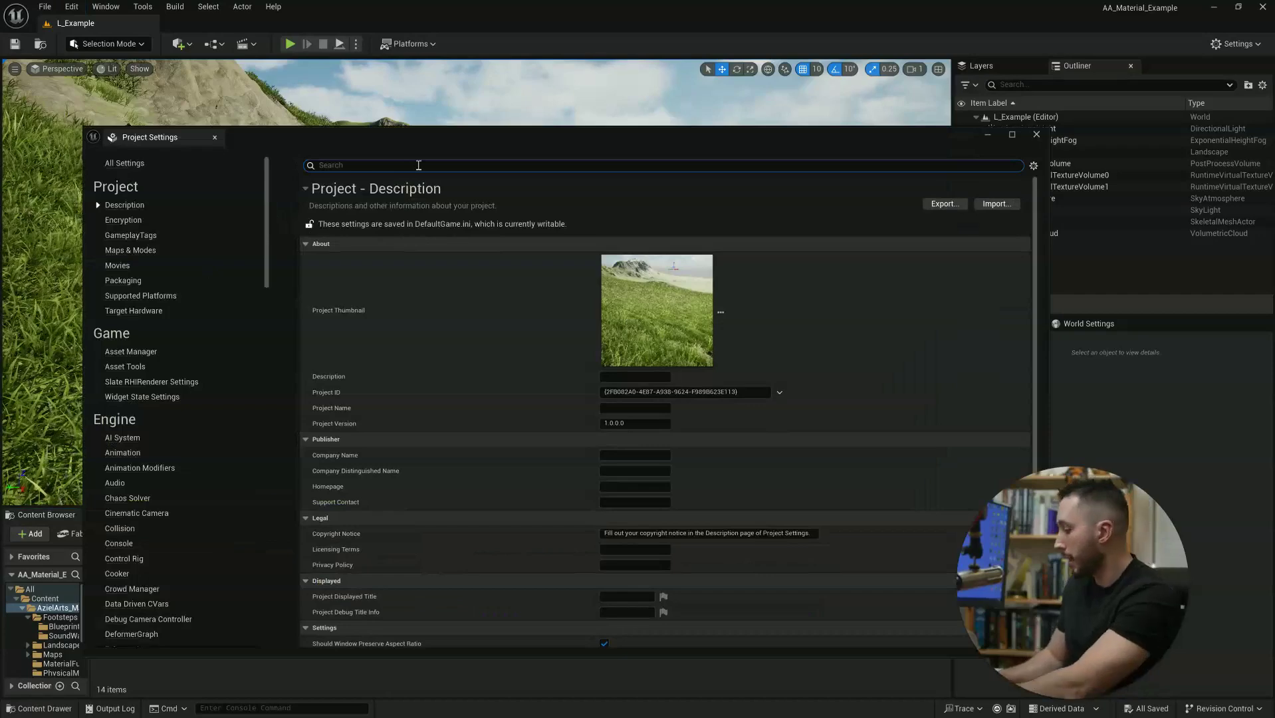
left_click(418, 165)
type("physical")
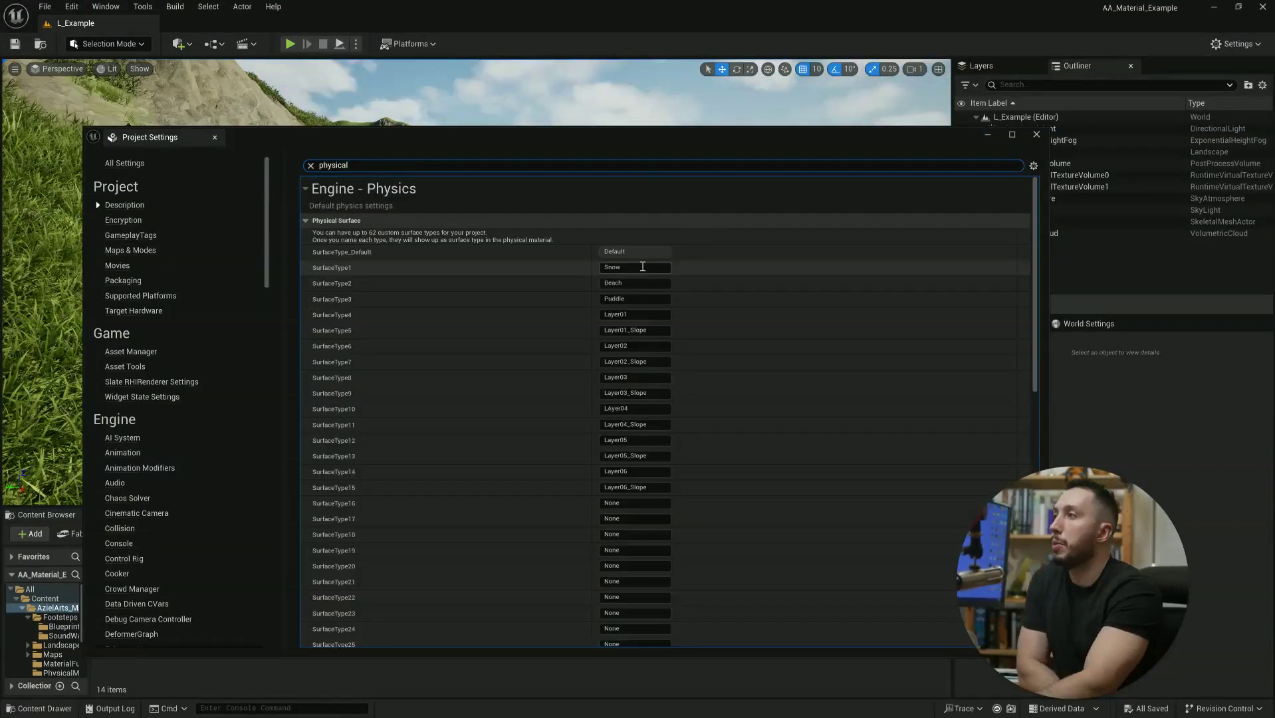
double_click(638, 488)
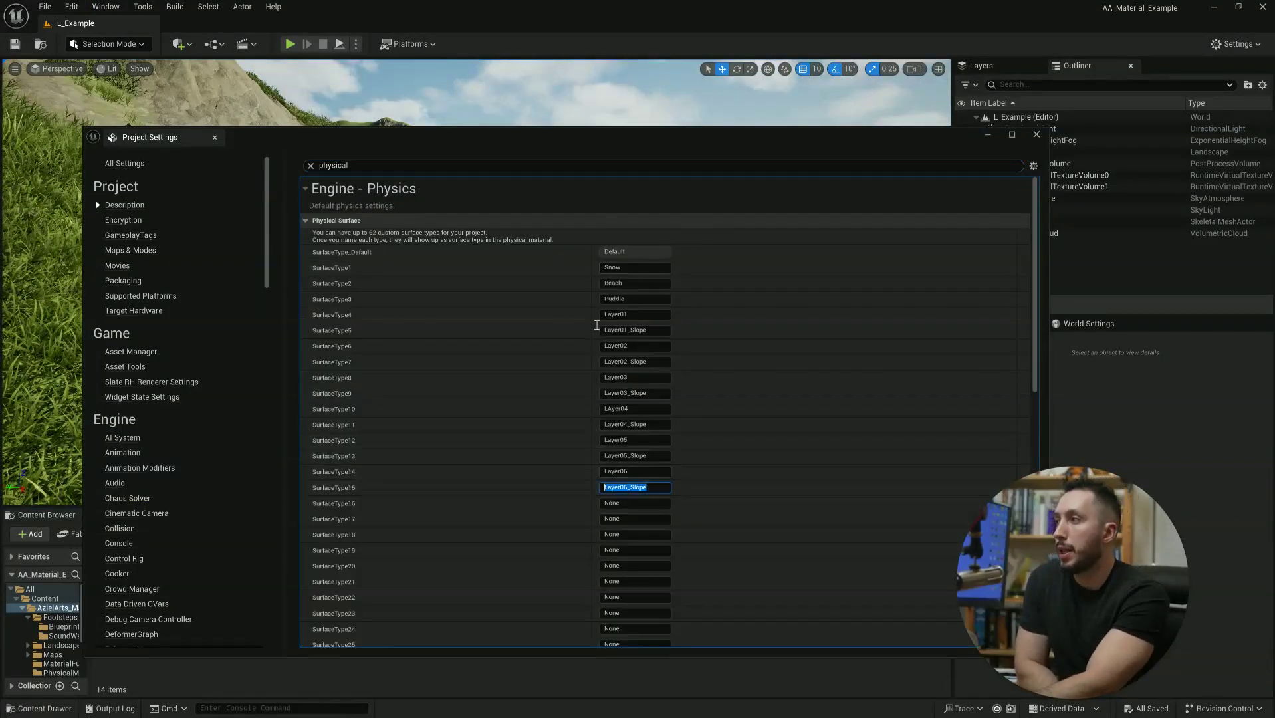
left_click(658, 268)
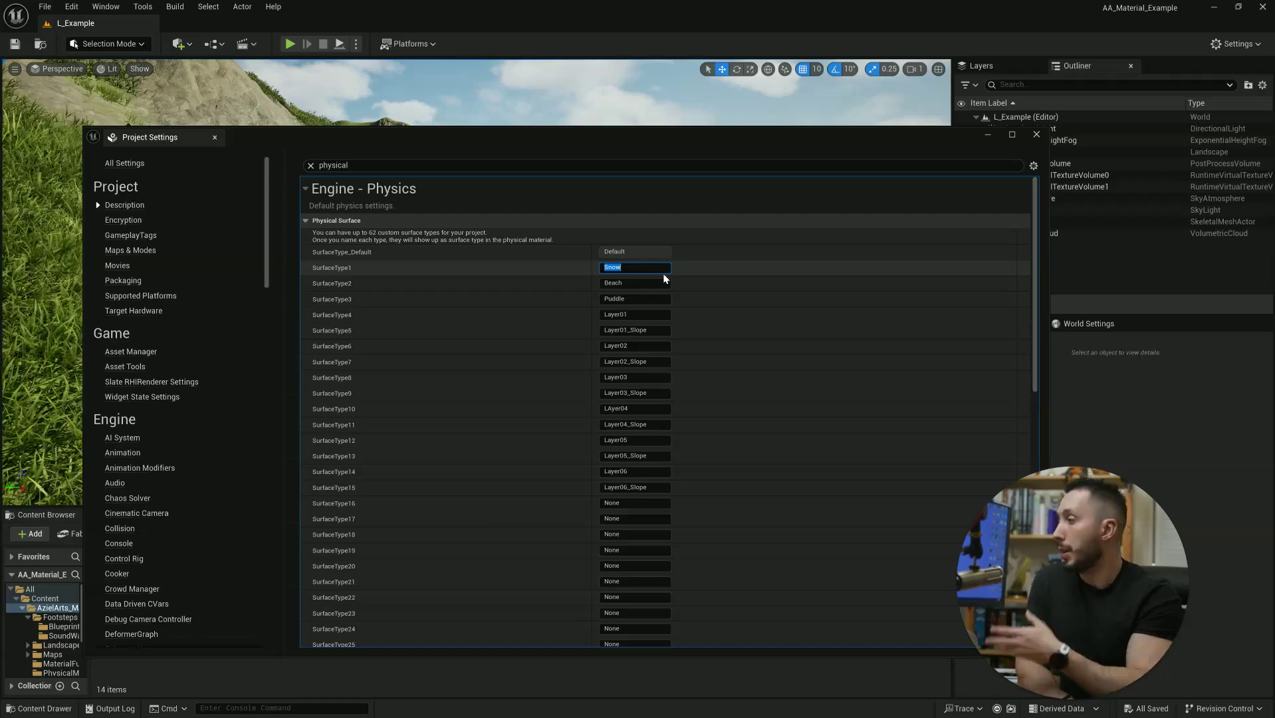
Move the Project Settings window clear of the assets, inspect PS_Beach in the Physical Materials folder, and close it.
left_click_drag(534, 142, 624, 38)
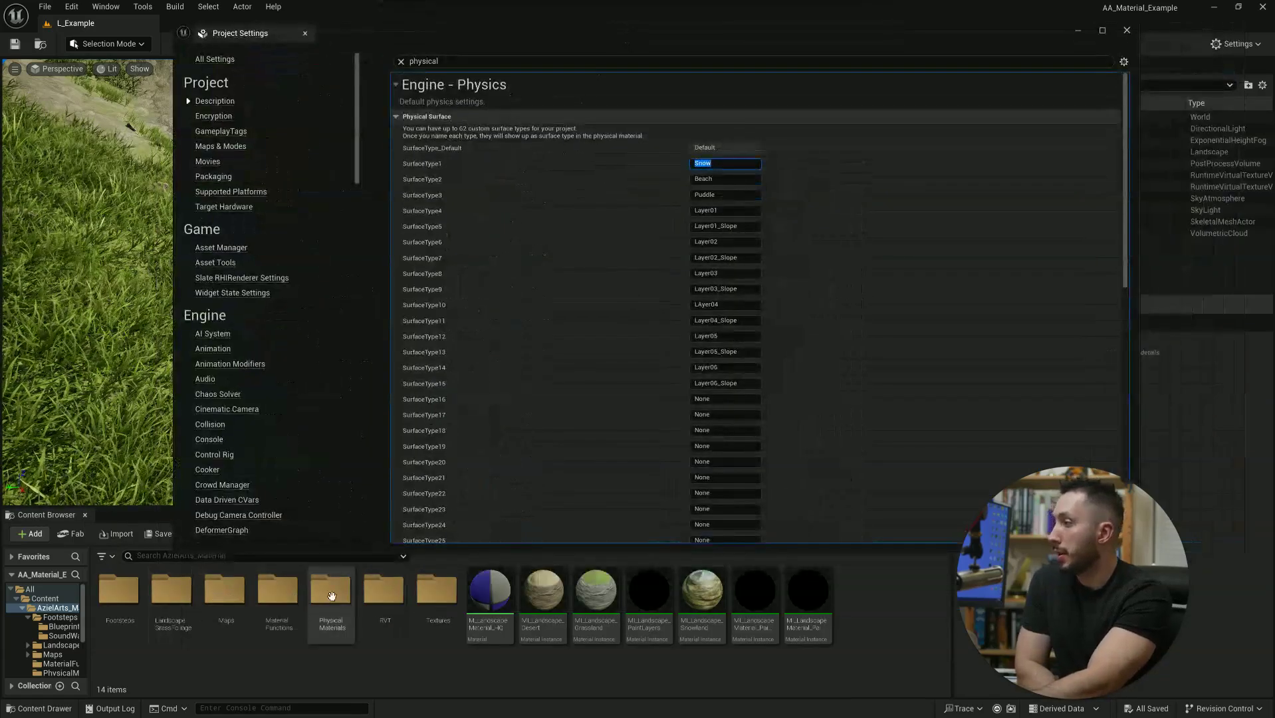
double_click(372, 595)
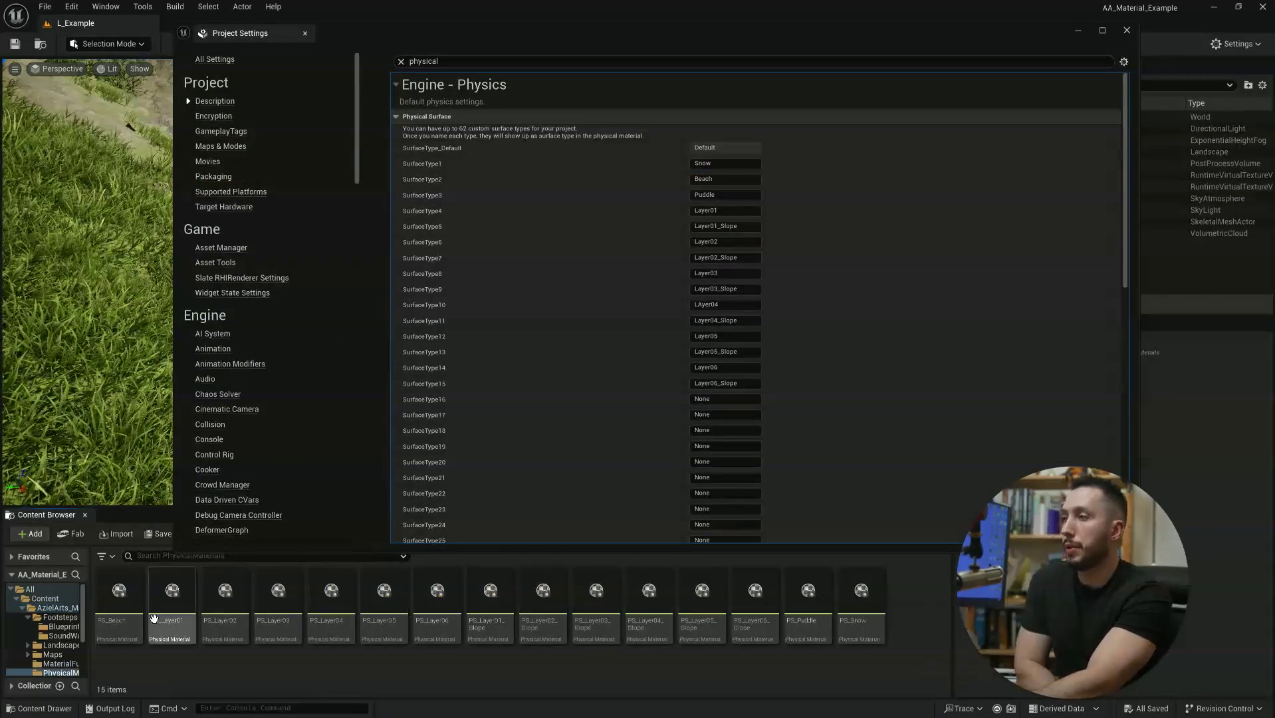
left_click(119, 598)
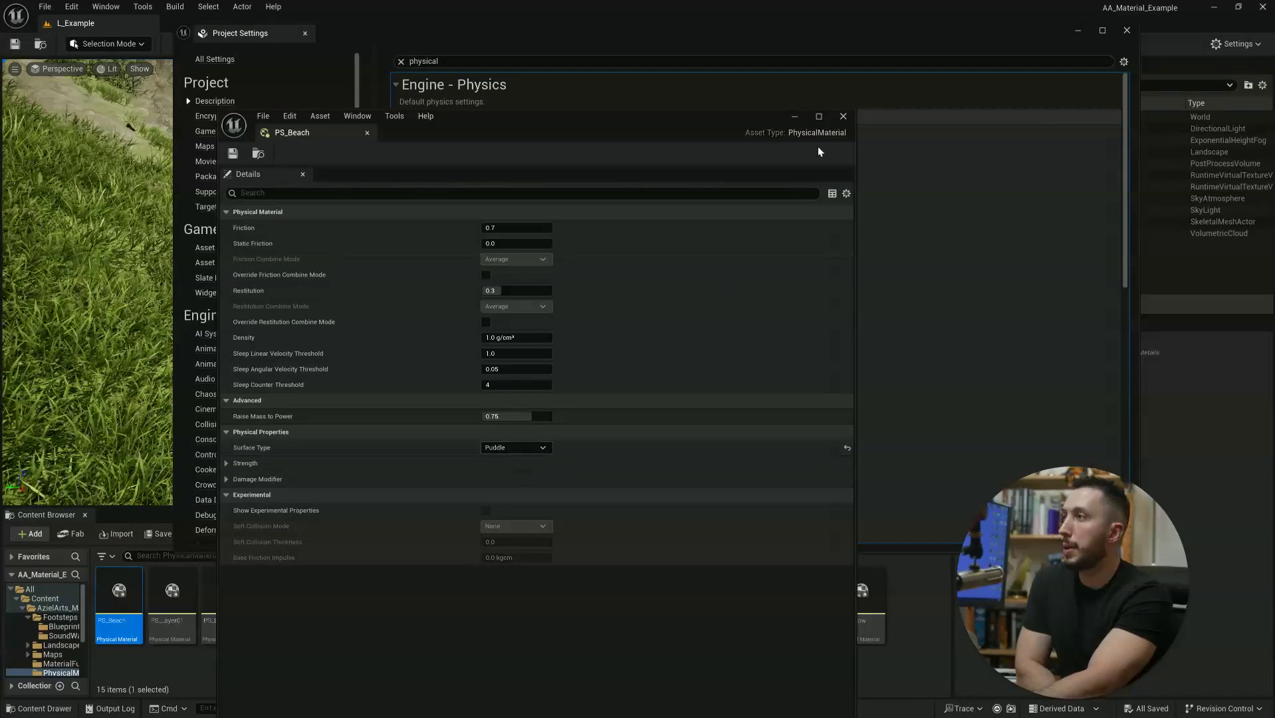
left_click(843, 117)
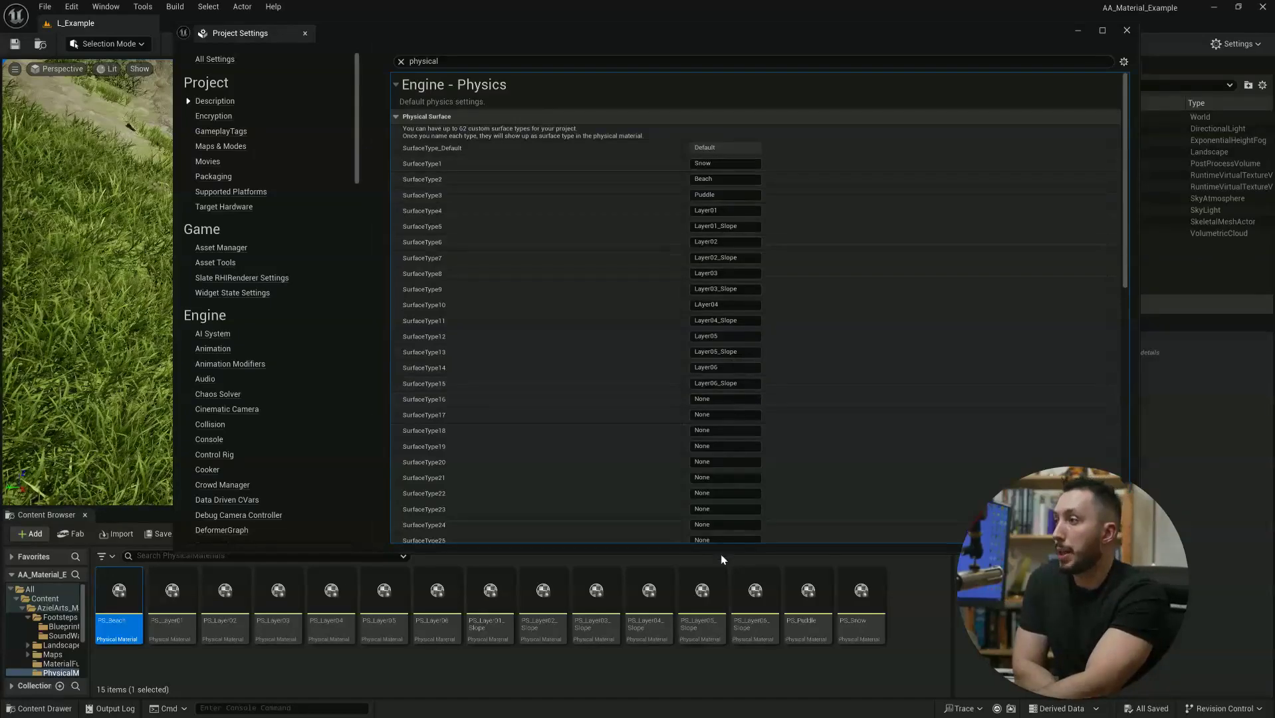
Enlarge the Project Settings window downwards and review the surface names for the puddle and the layers with their slope variants.
left_click_drag(721, 554, 718, 666)
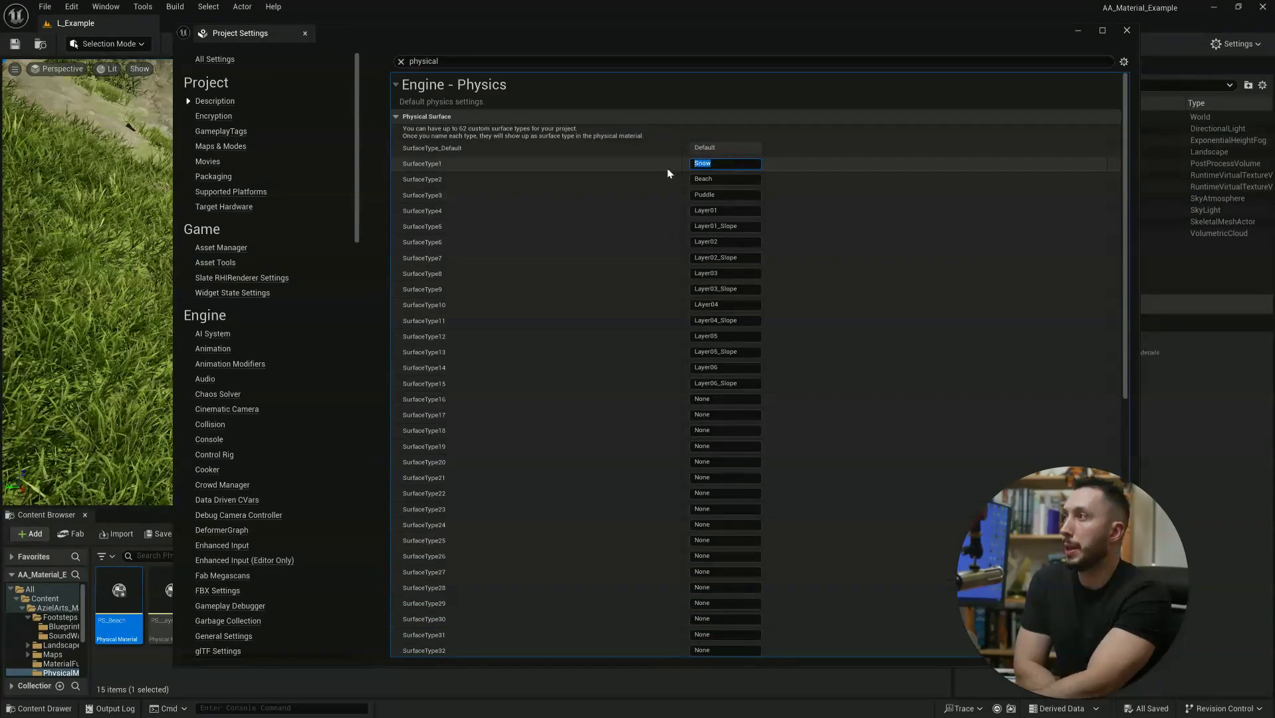
left_click(704, 195)
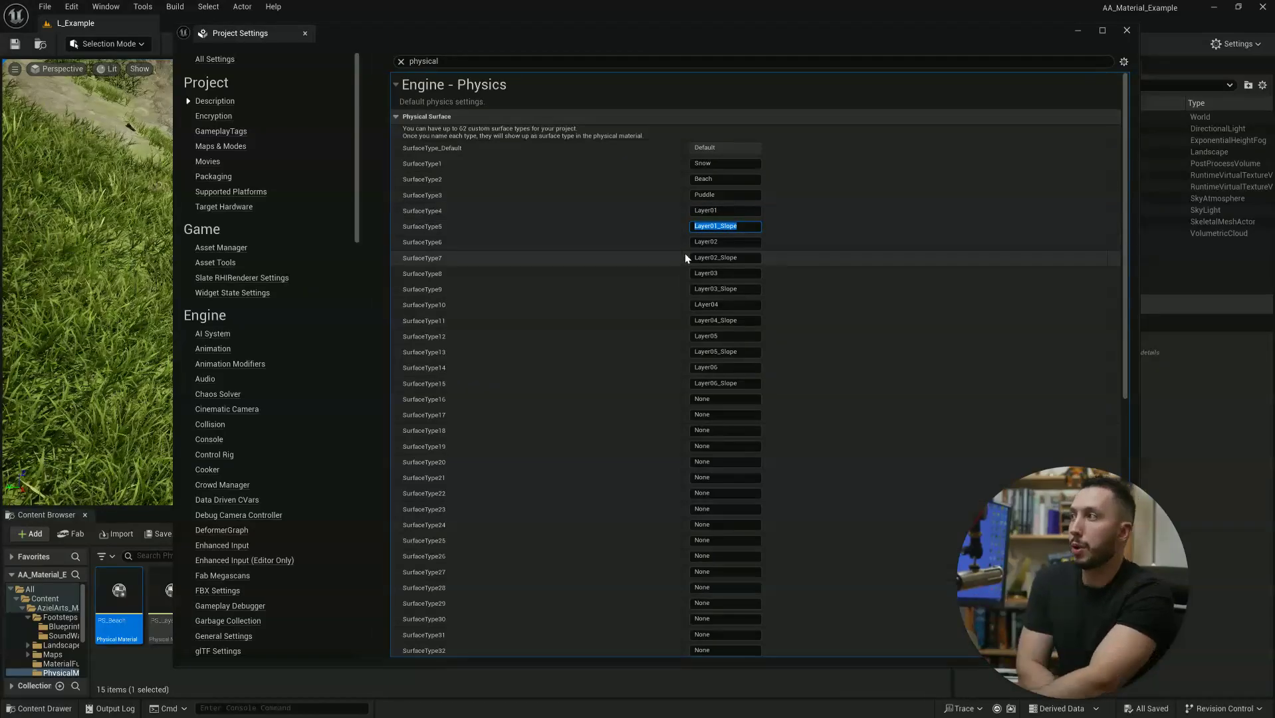
left_click(725, 242)
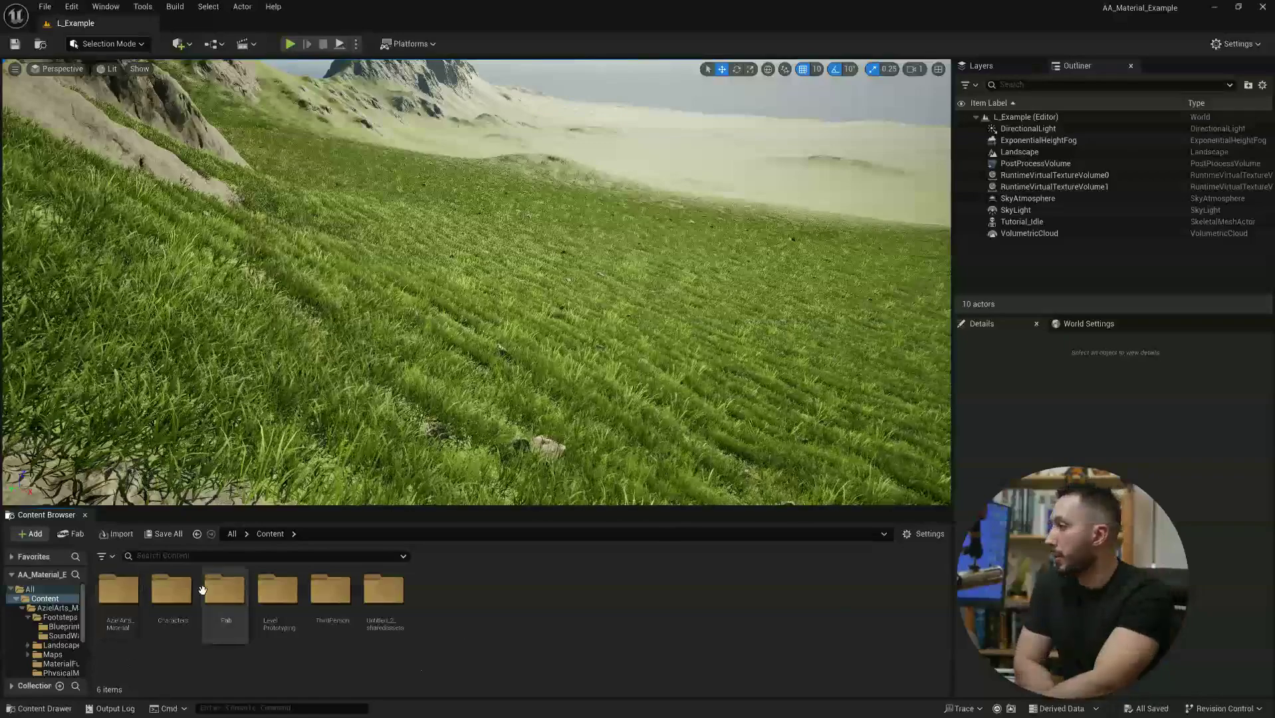
Open the FootstepSounds data asset from the Footsteps folder inside AzielArts_Material.
double_click(118, 589)
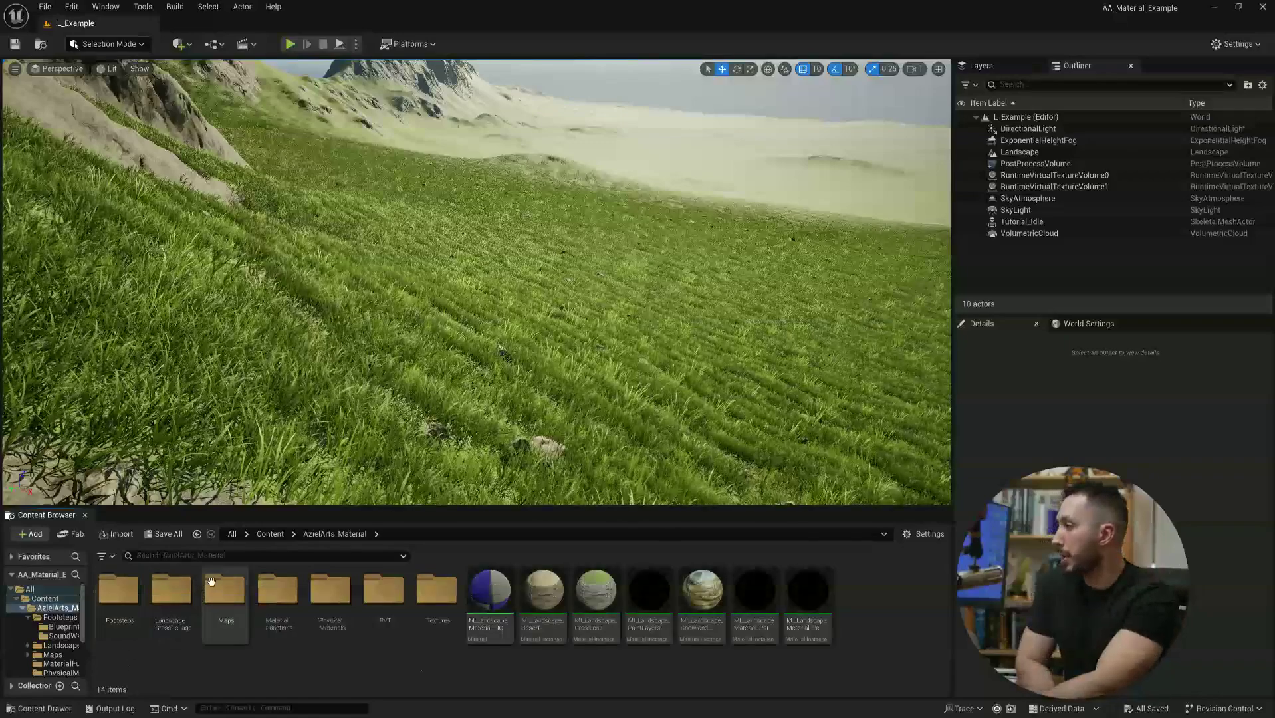
double_click(118, 590)
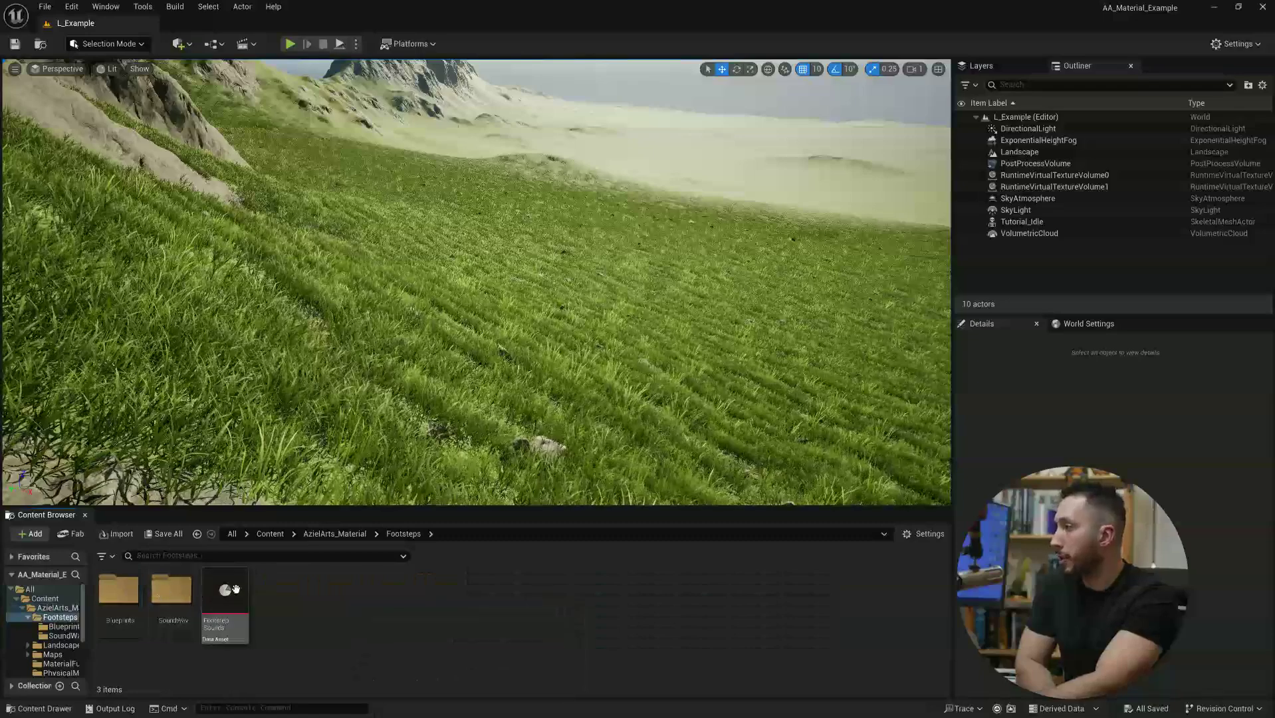
left_click(223, 598)
key("Return")
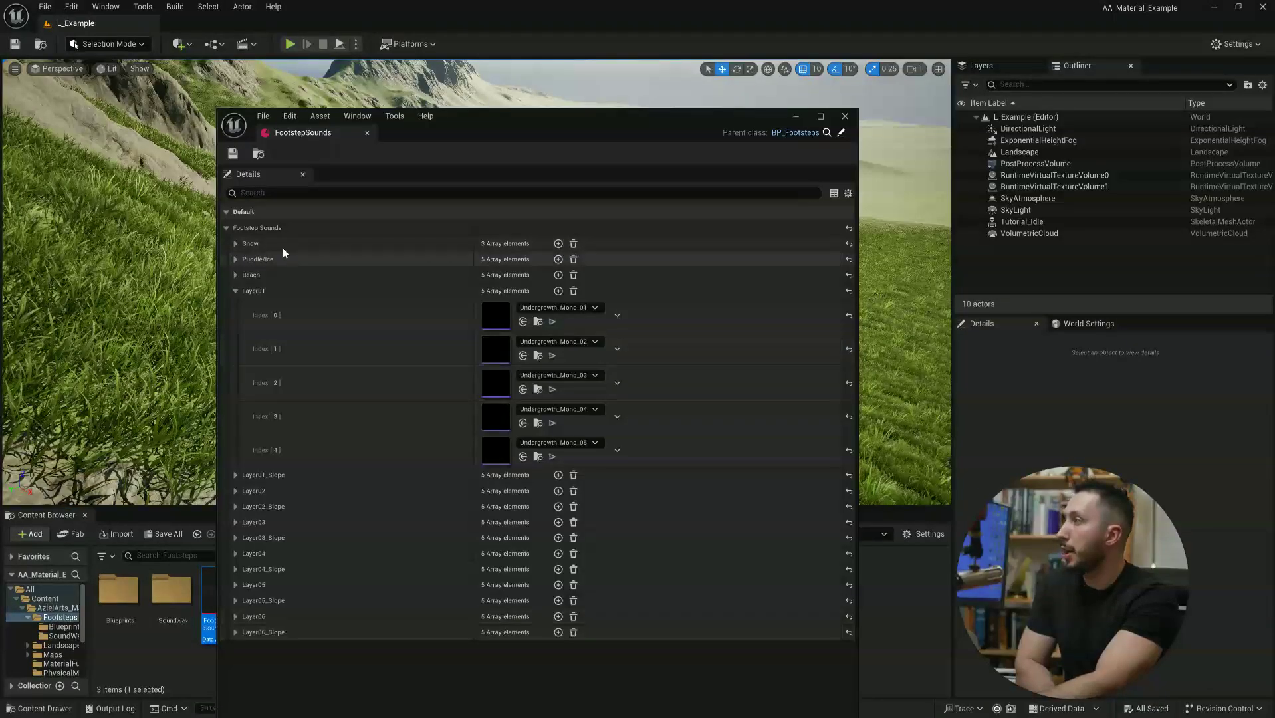
Inspect the sound arrays of Layer01_Slope, Layer02 and Layer01, collapse them and close the FootstepSounds asset.
left_click(235, 307)
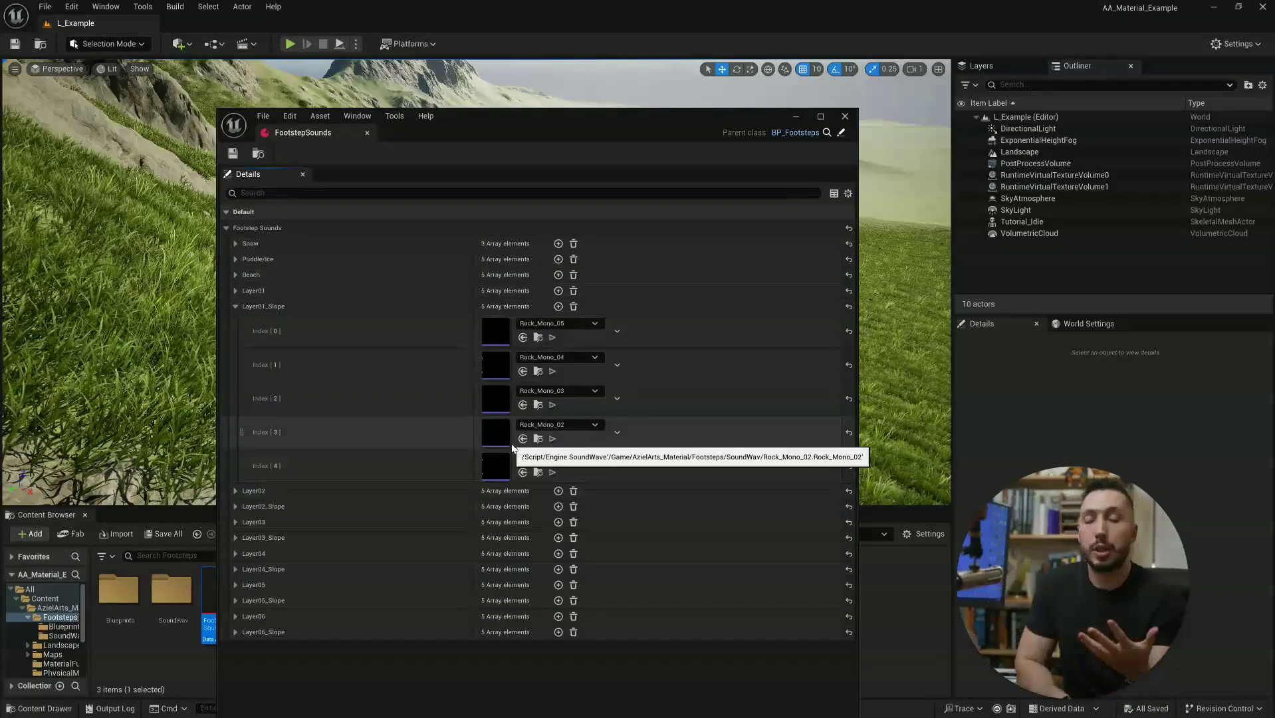
left_click(235, 307)
left_click(235, 321)
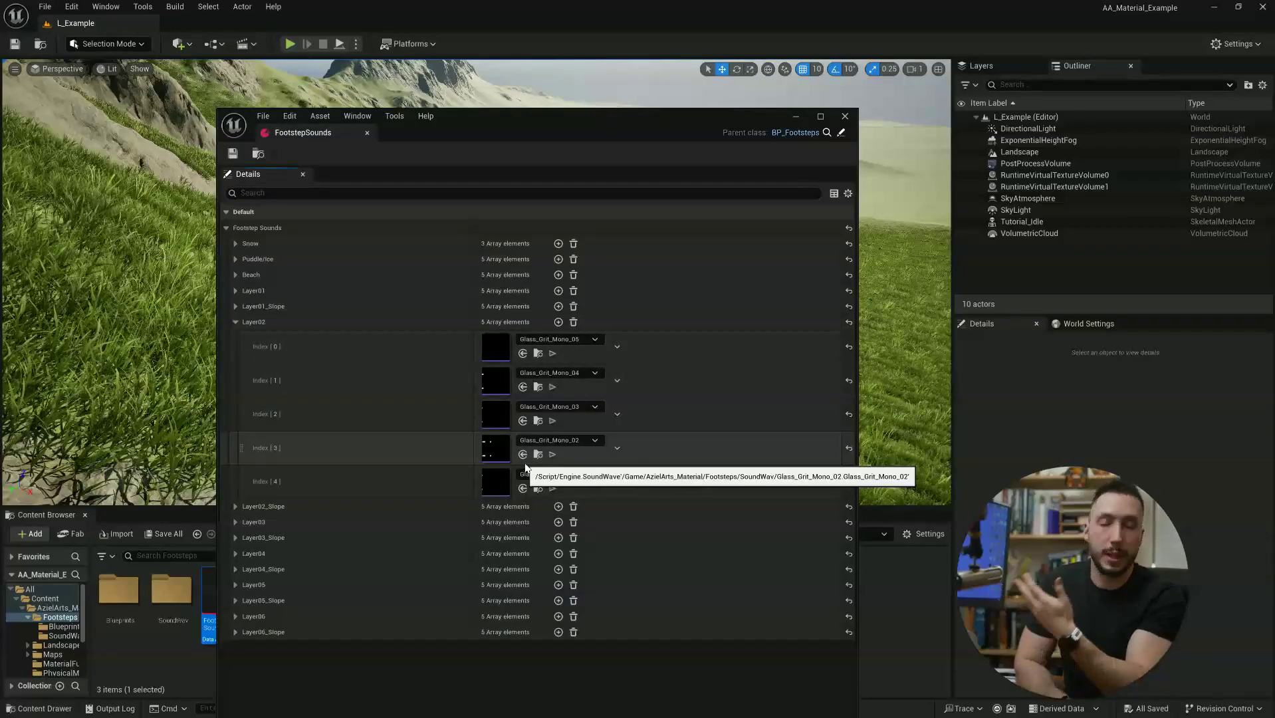
left_click(236, 321)
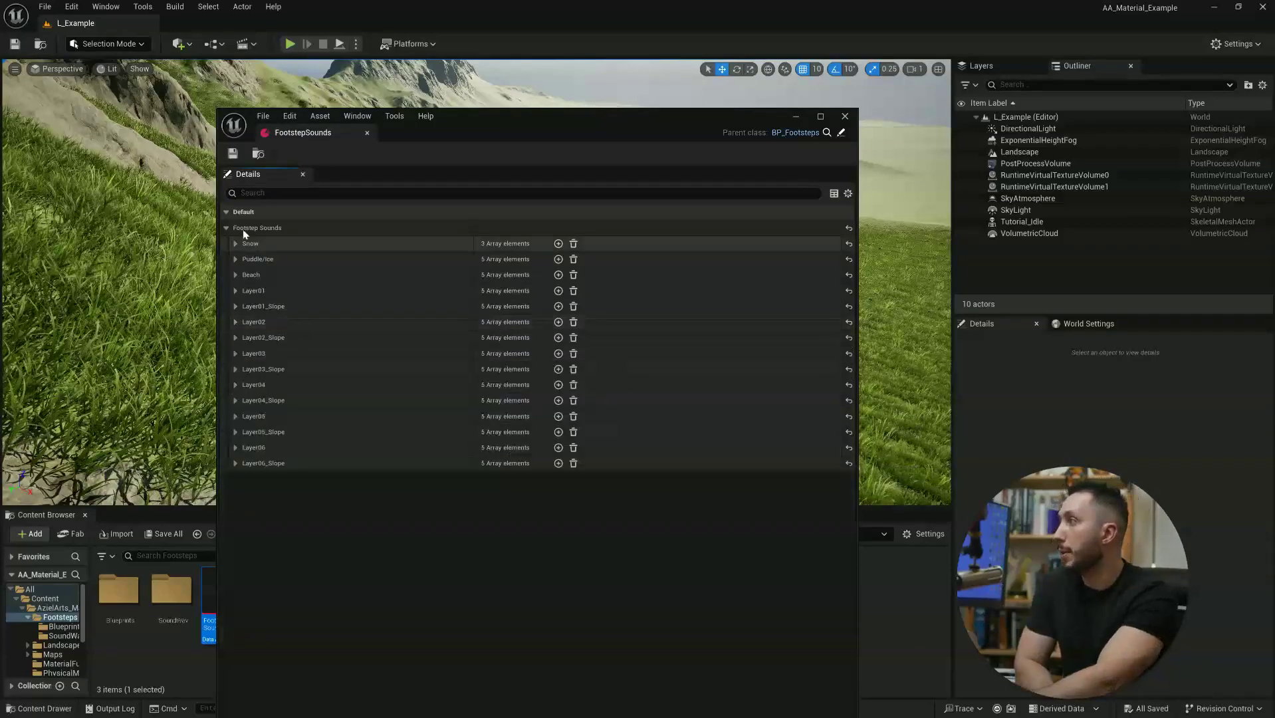
left_click(235, 307)
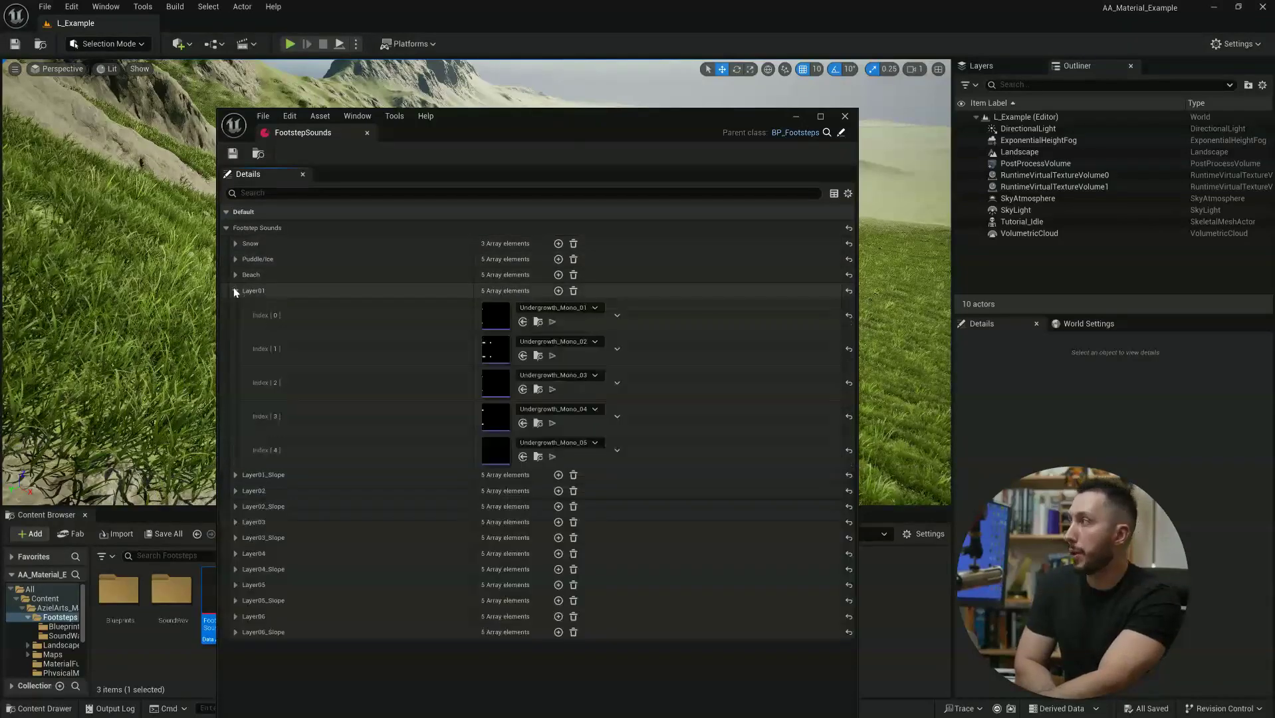
left_click(235, 307)
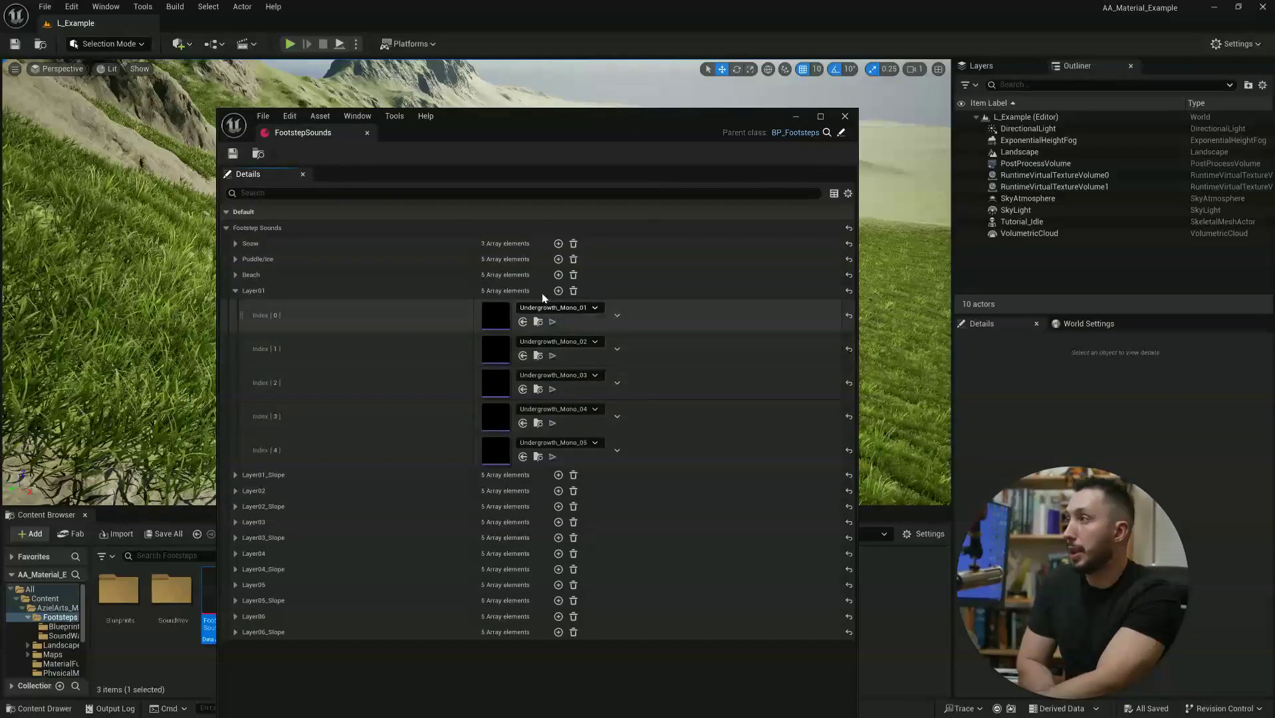
left_click(234, 292)
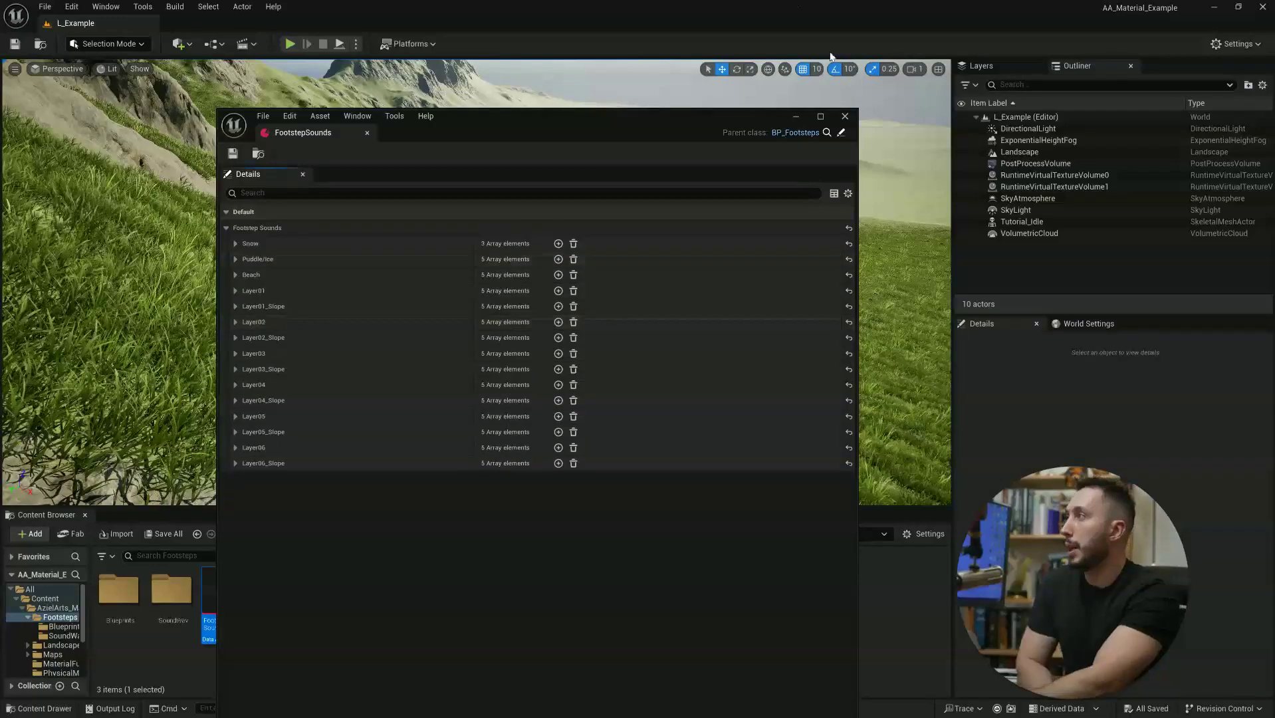
left_click(845, 115)
Open BP_Footsteps_AnimNotify from the Footsteps Blueprints folder and examine its line trace, random pitch and physical surface switch nodes.
double_click(119, 590)
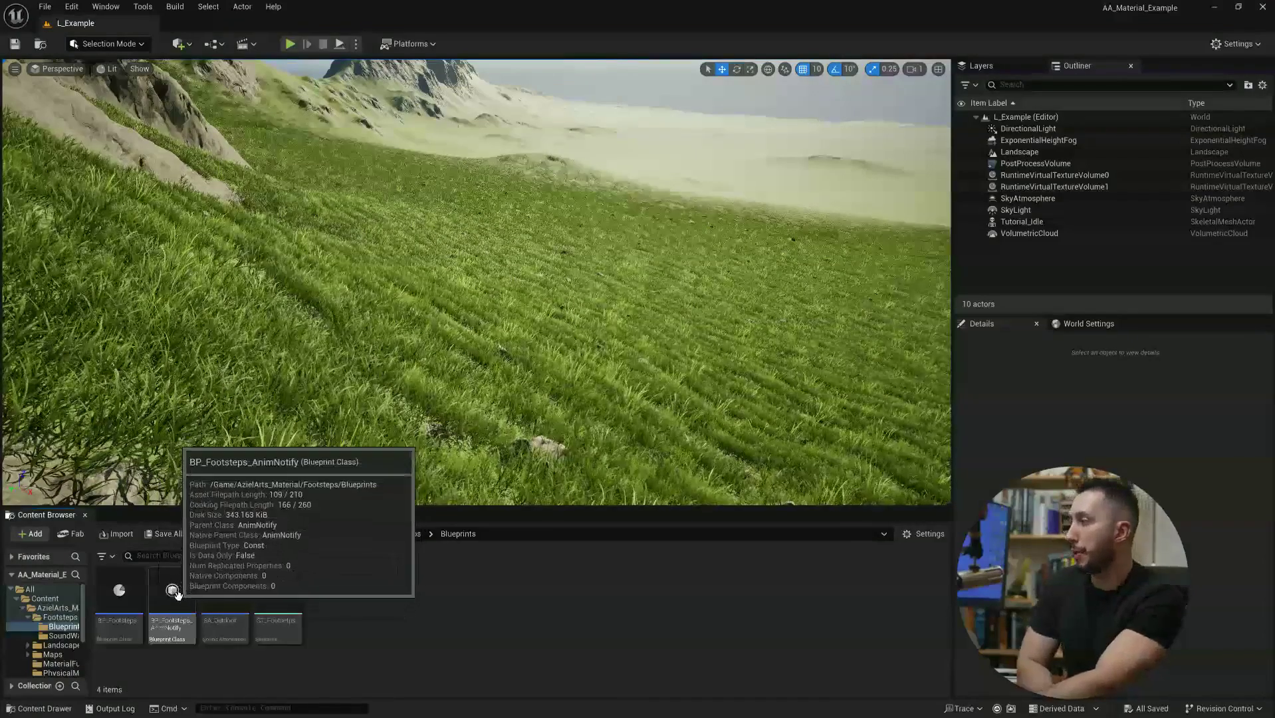
double_click(174, 591)
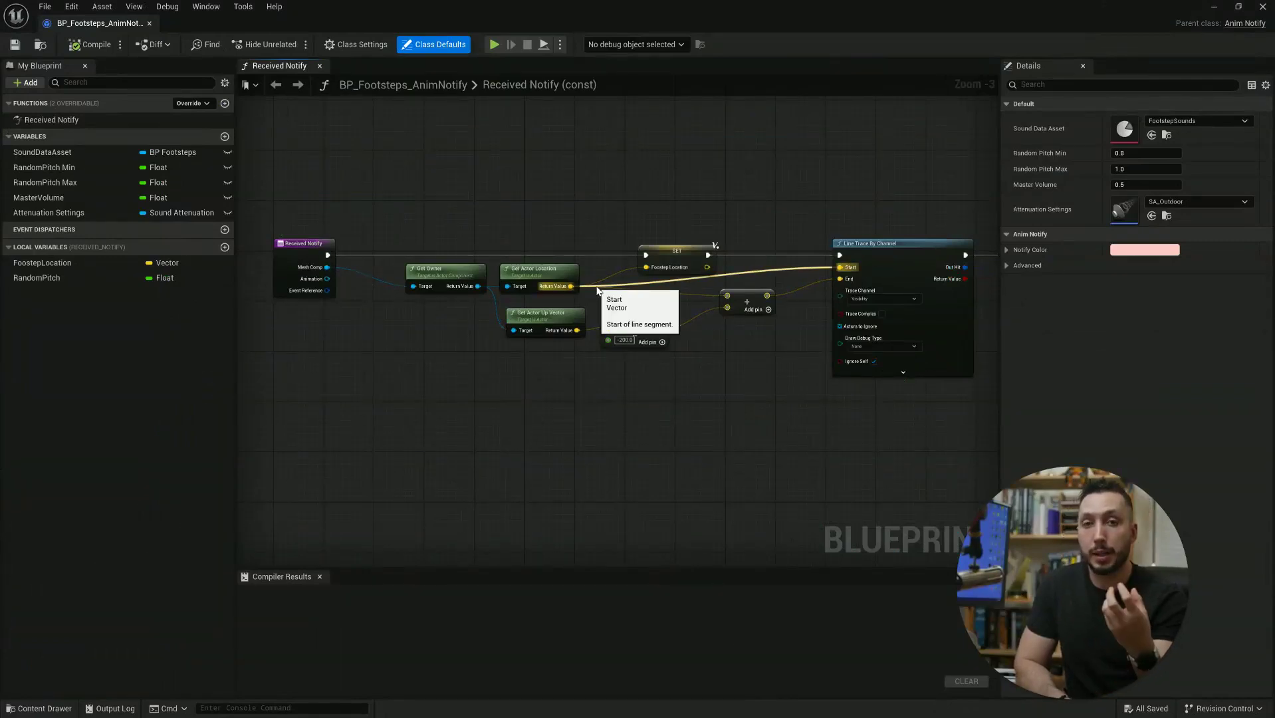
right_click_drag(661, 412, 357, 380)
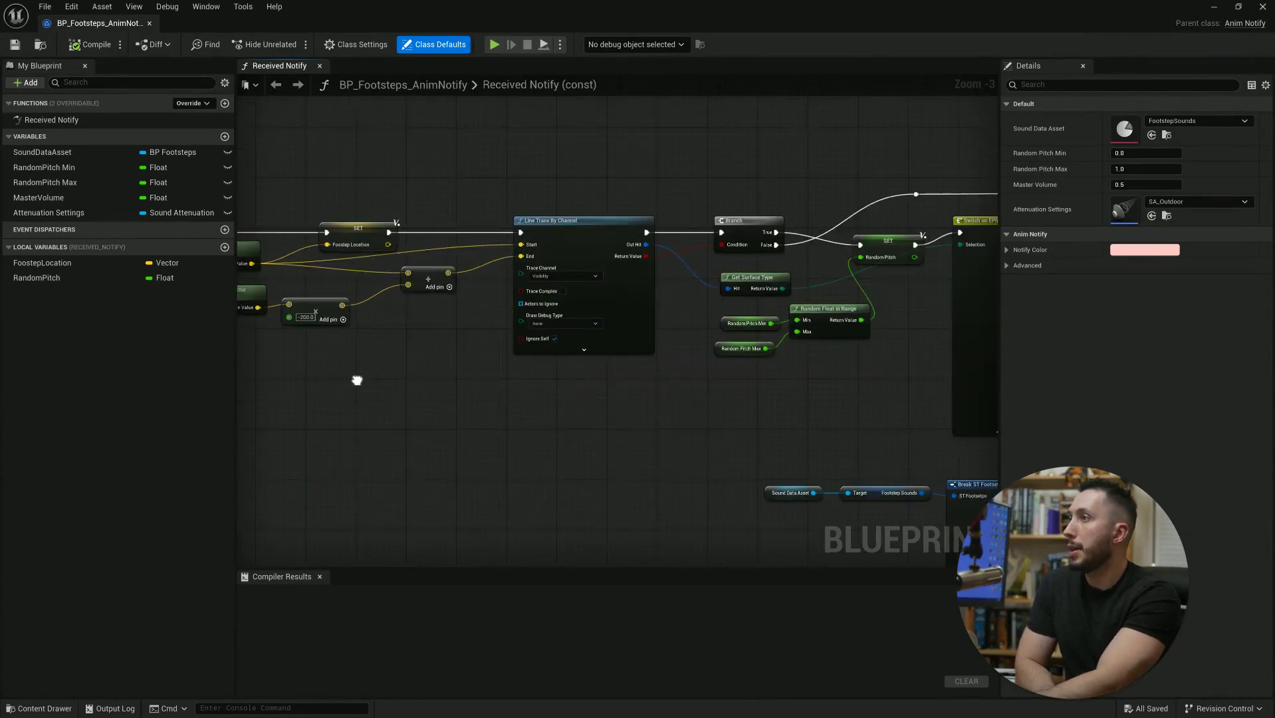
right_click_drag(772, 363, 643, 355)
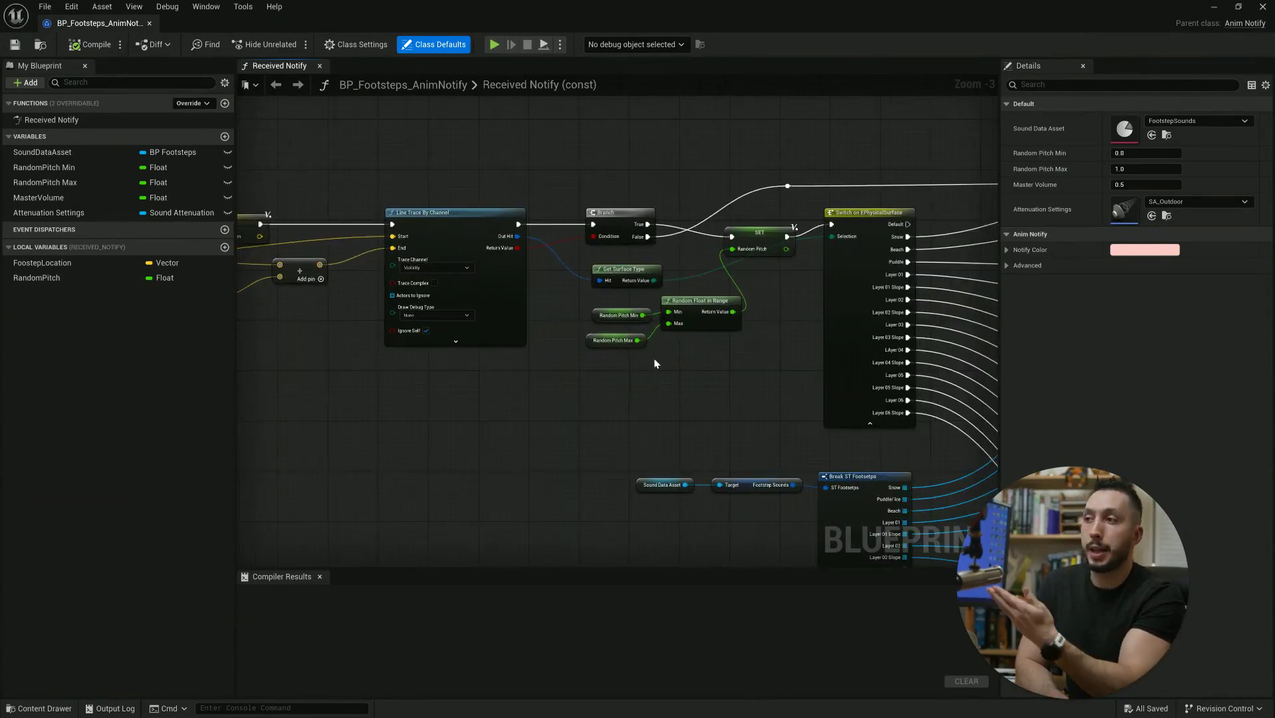
right_click_drag(783, 386, 507, 225)
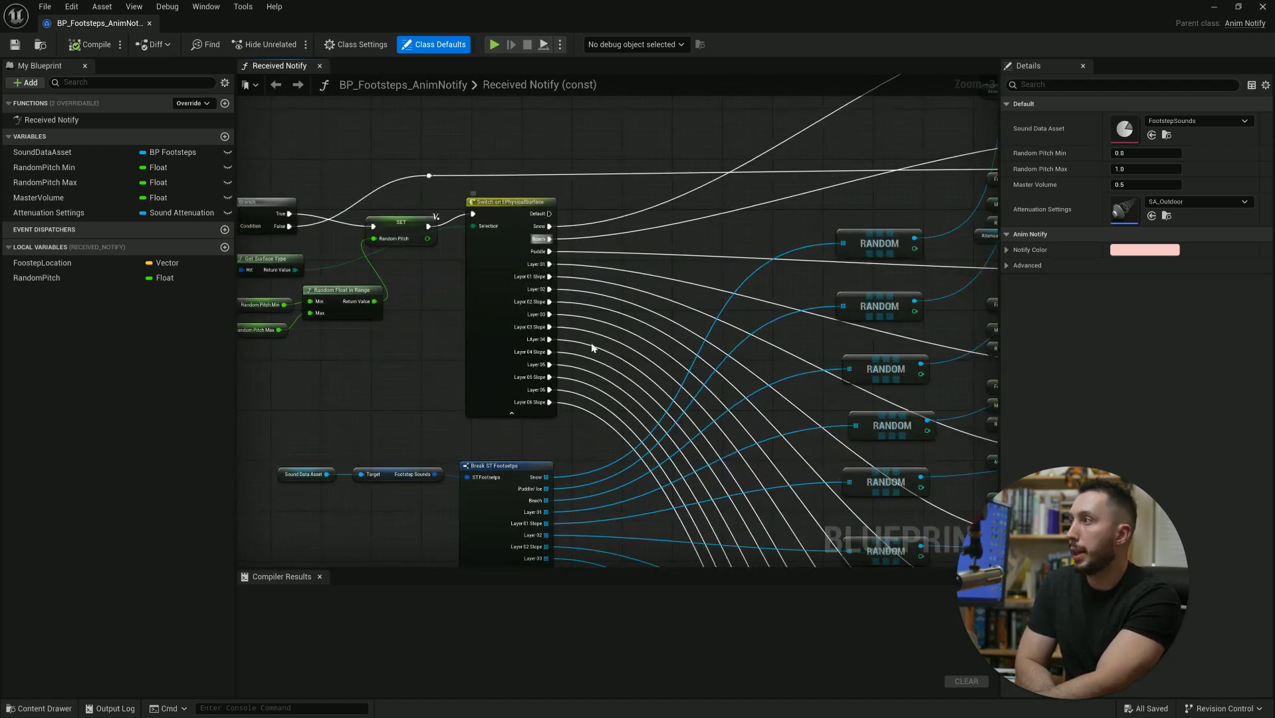
right_click_drag(591, 347, 468, 251)
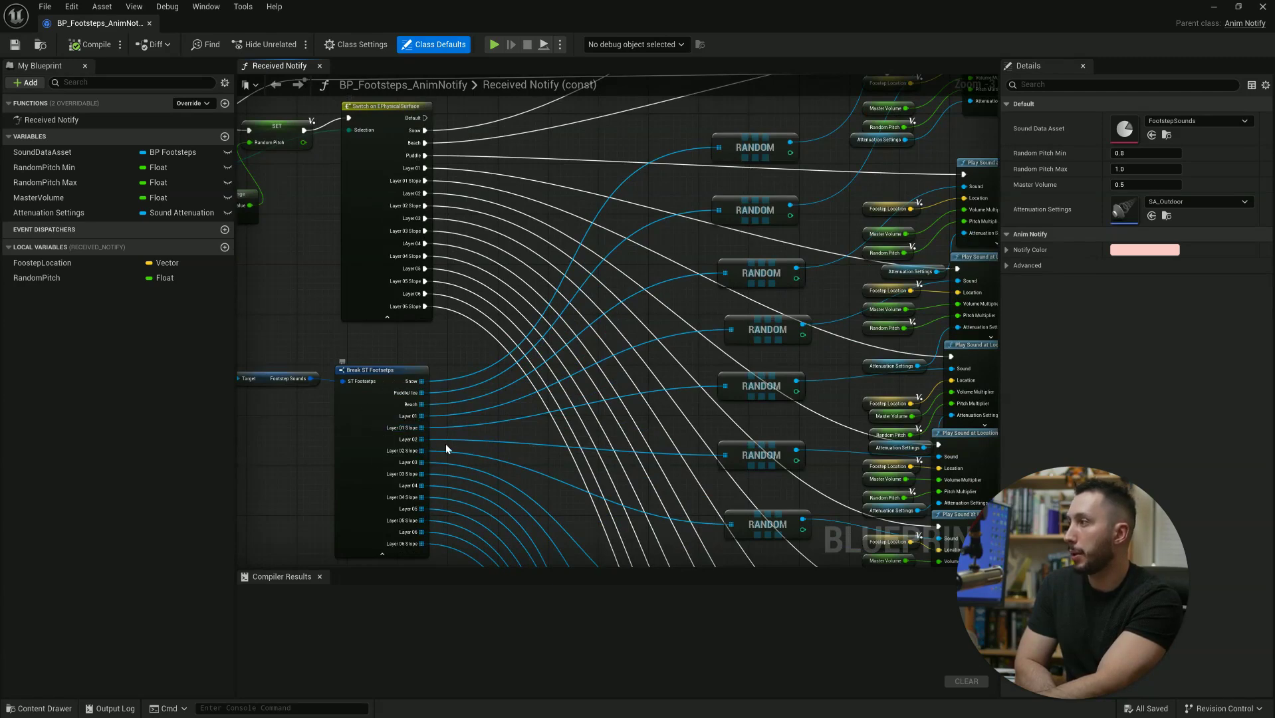
Examine the Random and Play Sound at Location nodes that handle each surface in the Received Notify graph.
scroll(446, 448, "down", 2)
right_click_drag(704, 364, 791, 297)
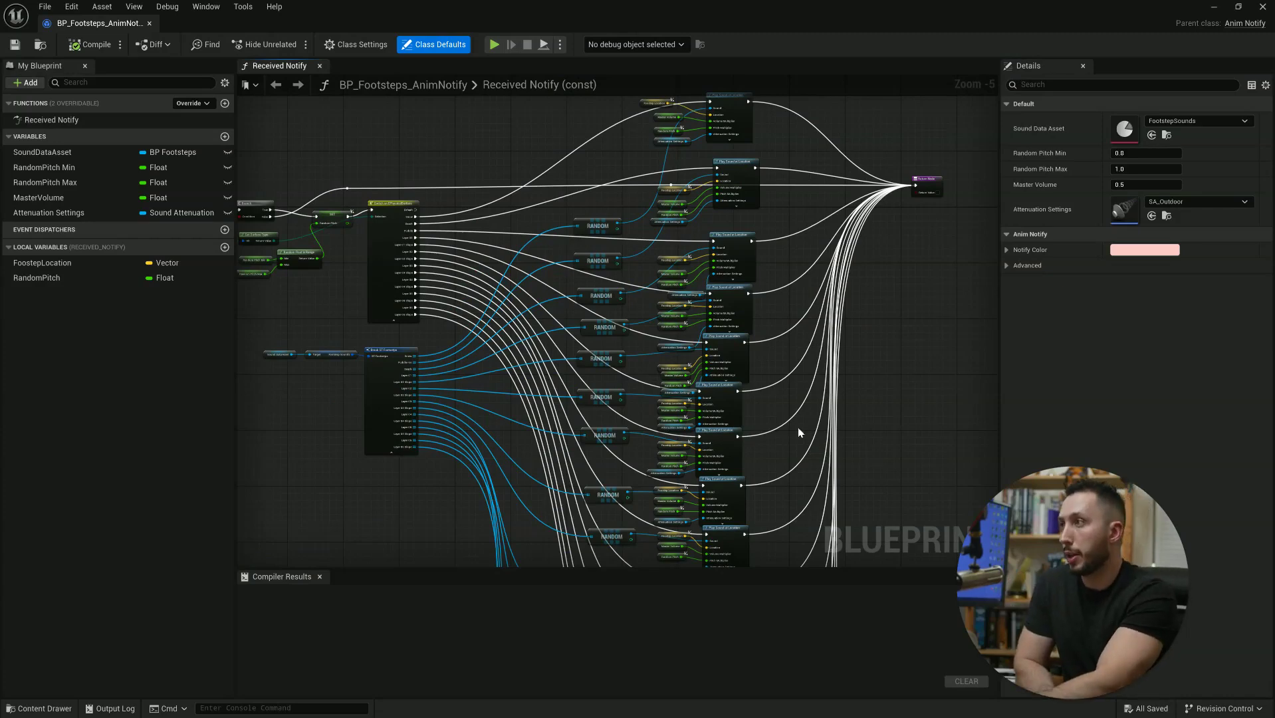
right_click_drag(798, 429, 719, 346)
scroll(729, 359, "up", 1)
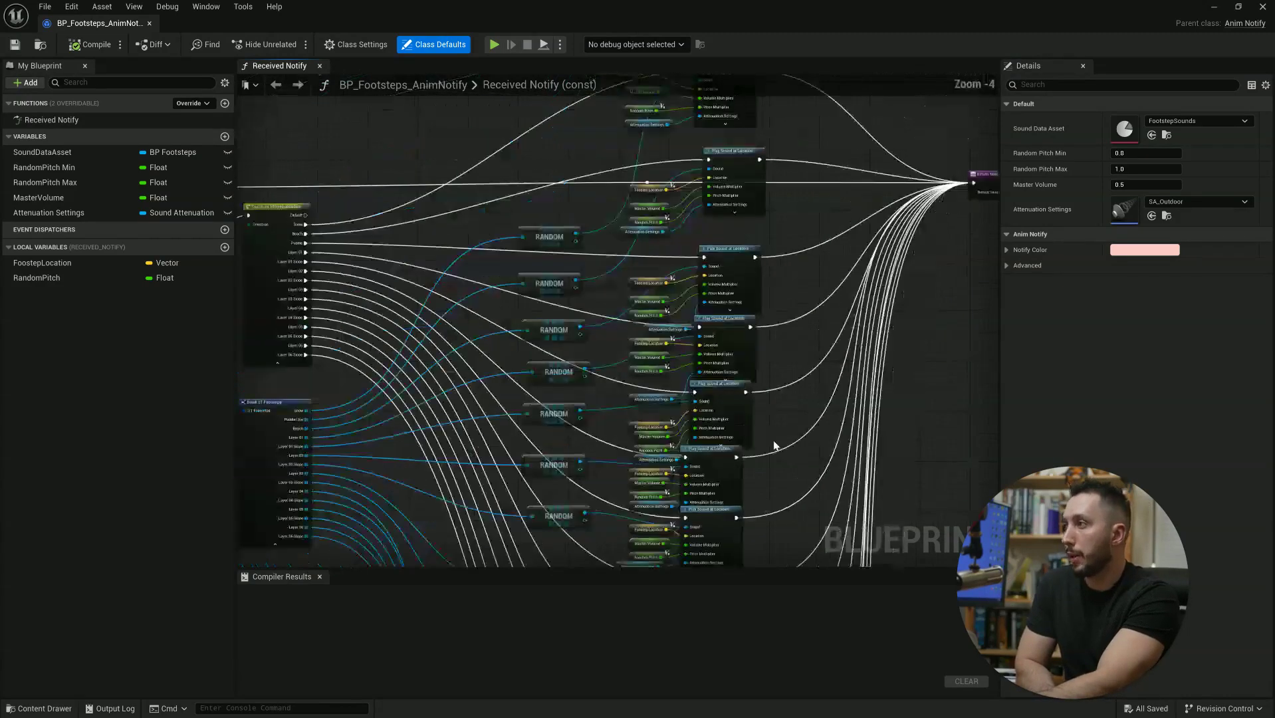
right_click_drag(774, 441, 792, 490)
Review the properties of the RandomPitch Min, RandomPitch Max and MasterVolume variables.
left_click(56, 169)
left_click(56, 182)
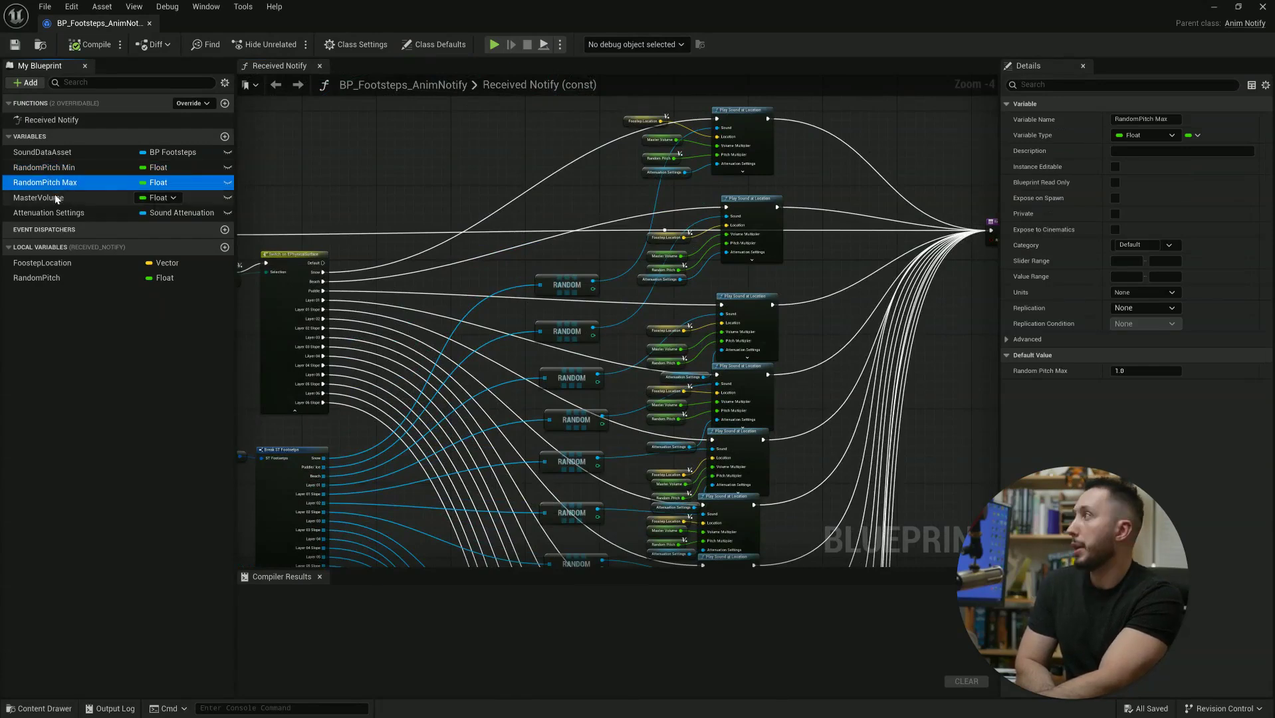
left_click(58, 199)
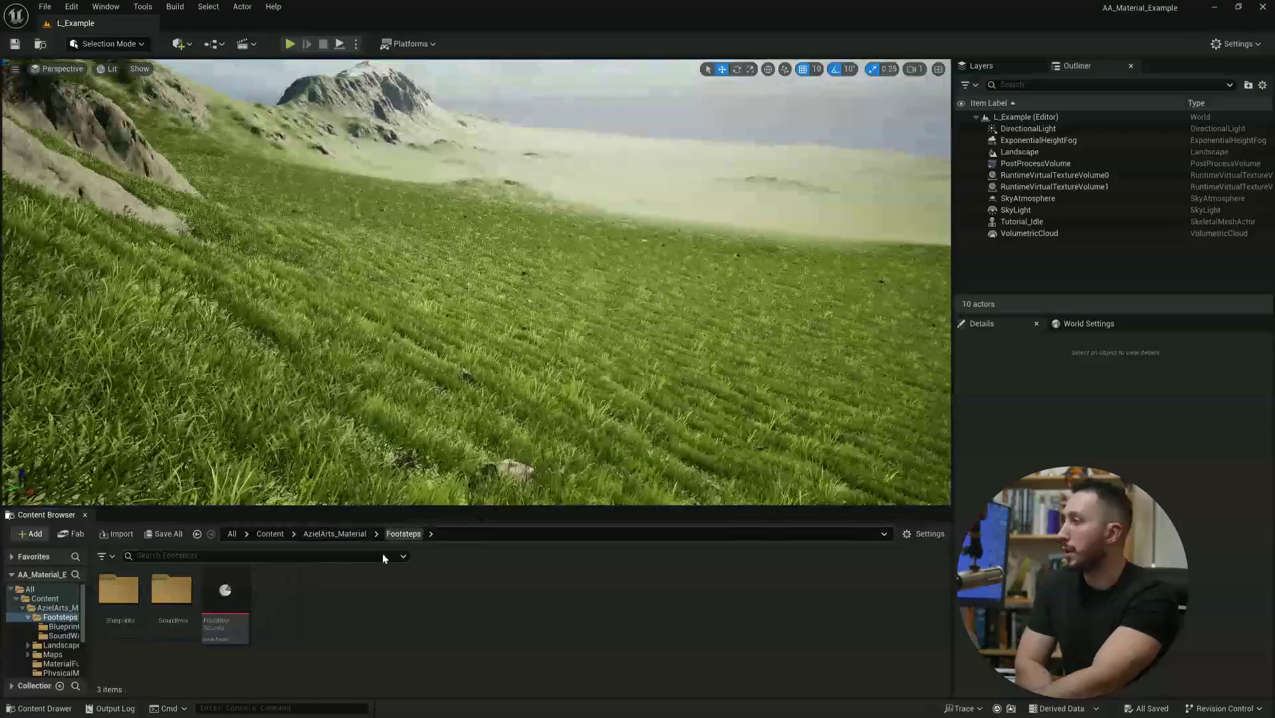
Reopen the FootstepSounds data asset to review its list of surfaces, and minimise its window.
double_click(222, 611)
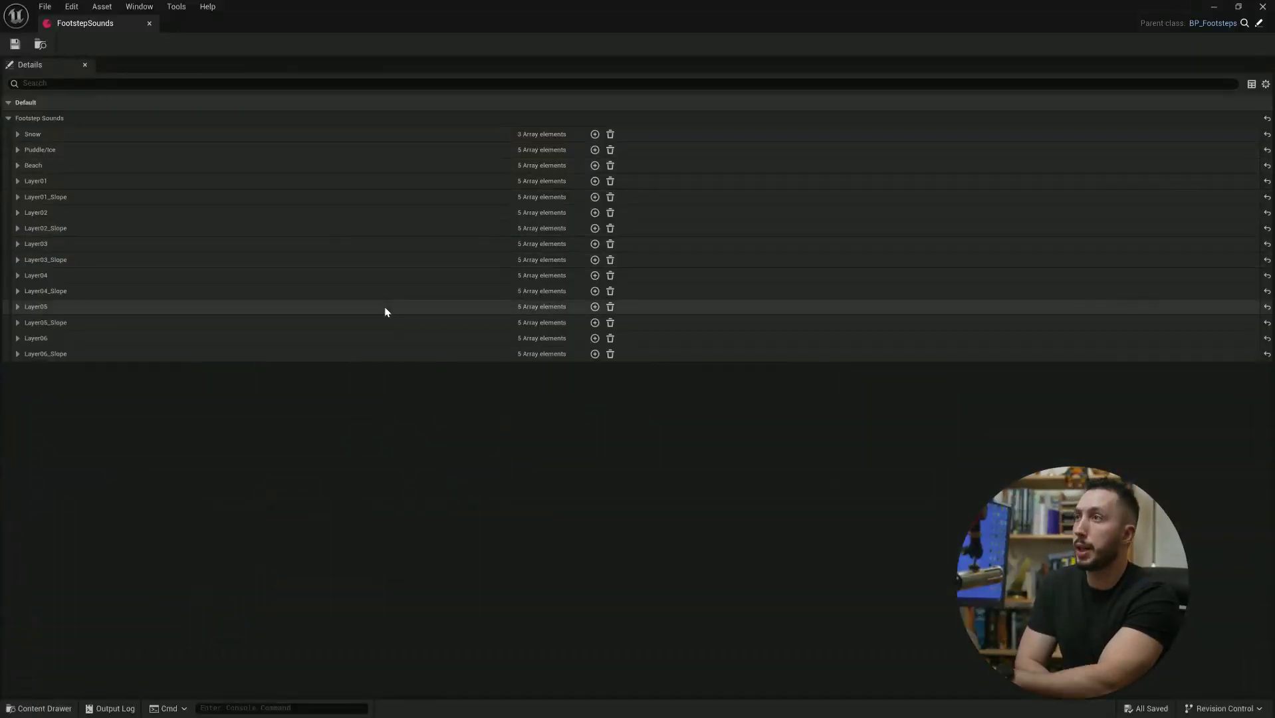
left_click(1213, 7)
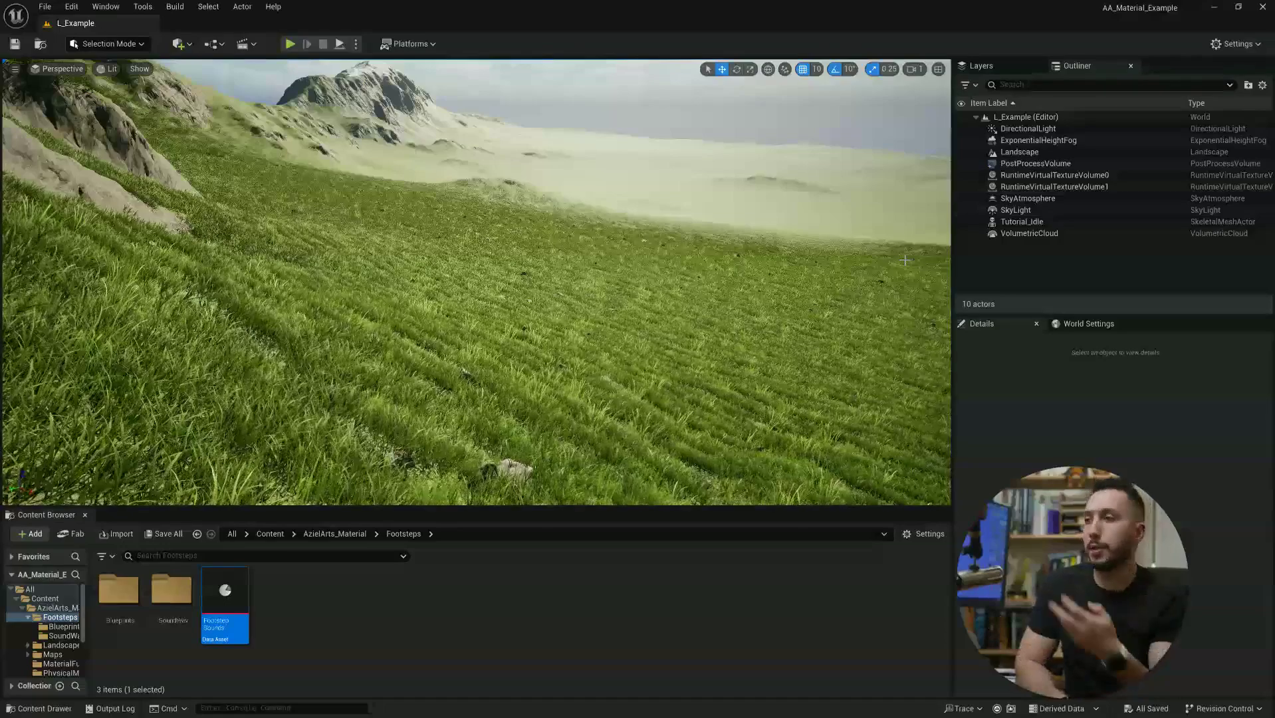
Open the MF_Run_Fwd animation from the Content/Characters/Mannequins/Animations/Quinn folder.
left_click(268, 535)
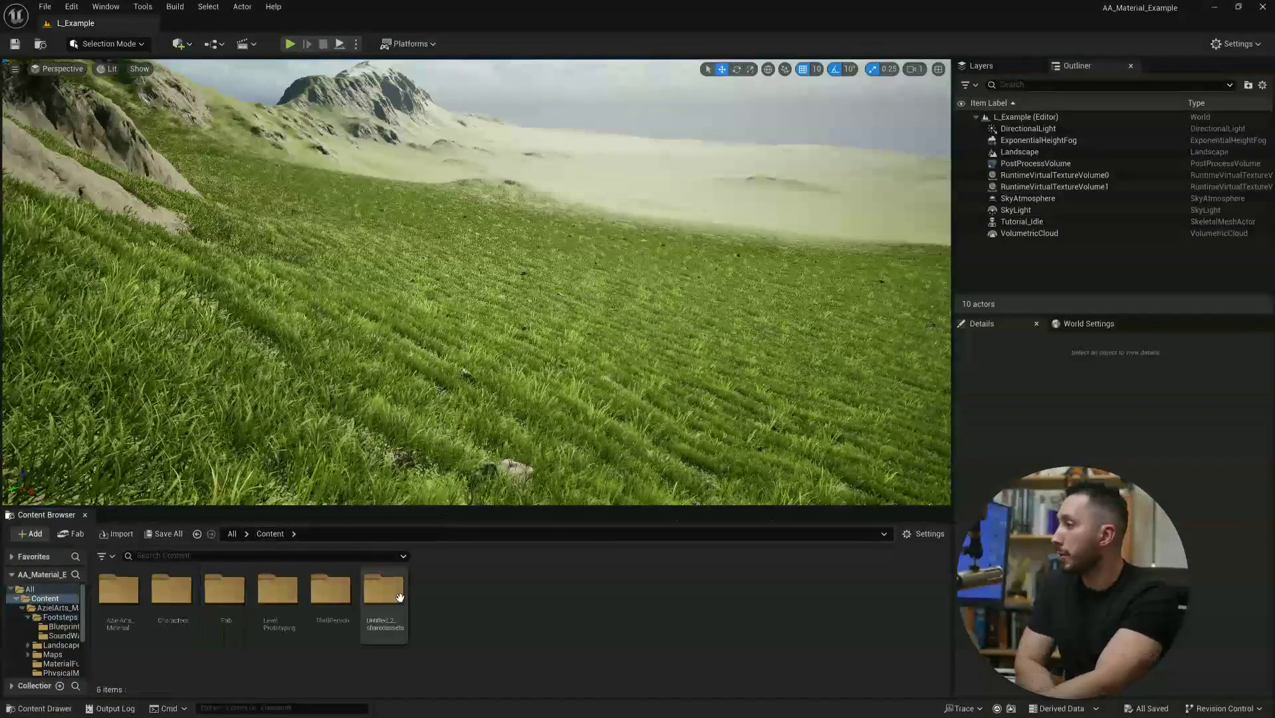
double_click(172, 595)
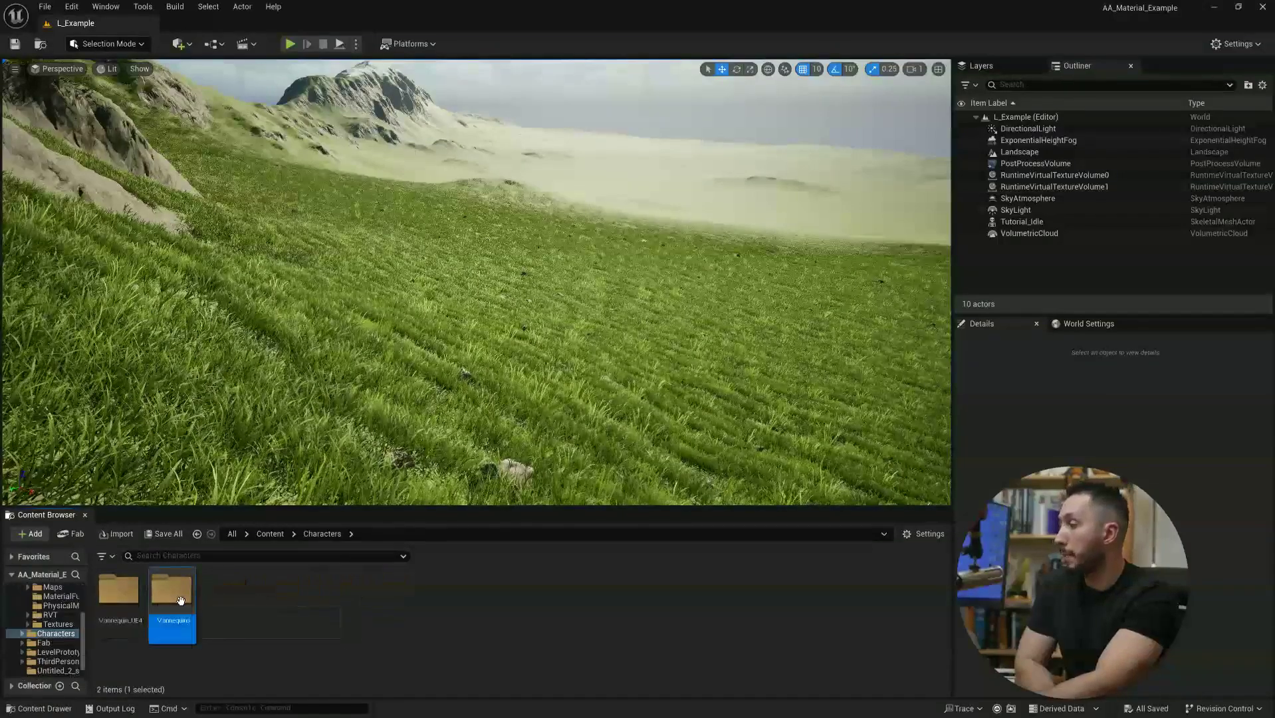
double_click(180, 600)
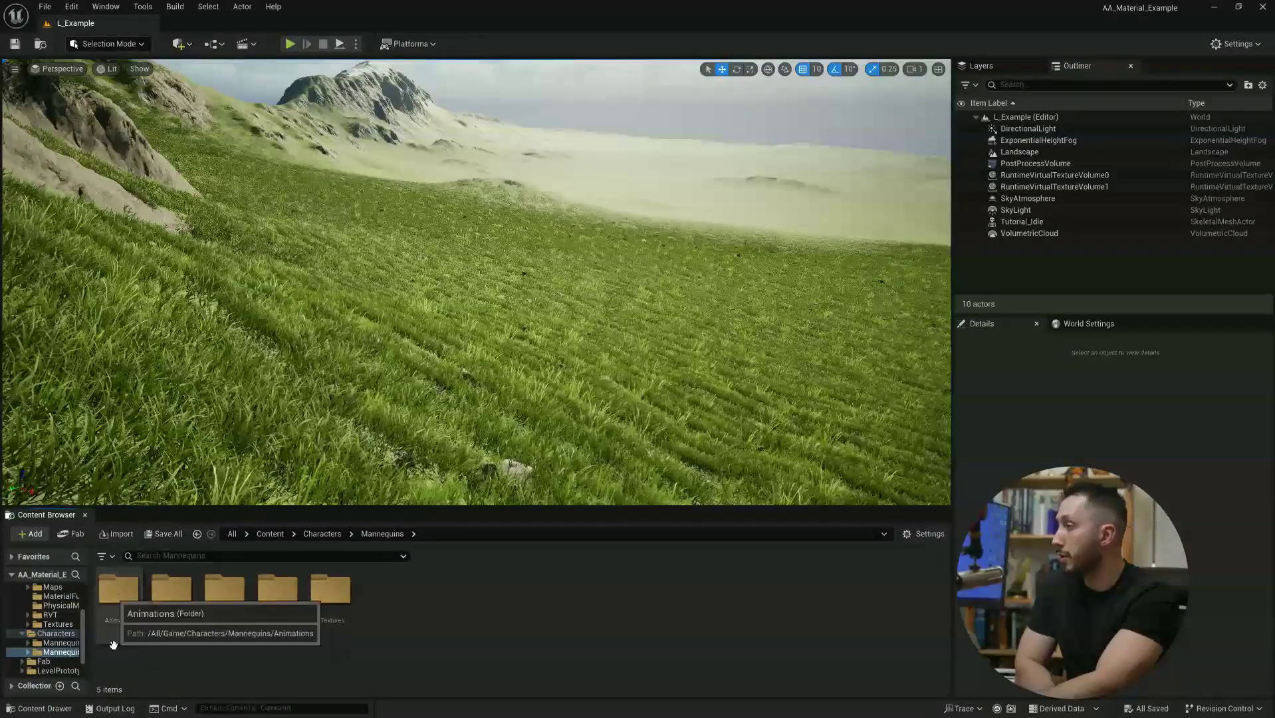
double_click(115, 596)
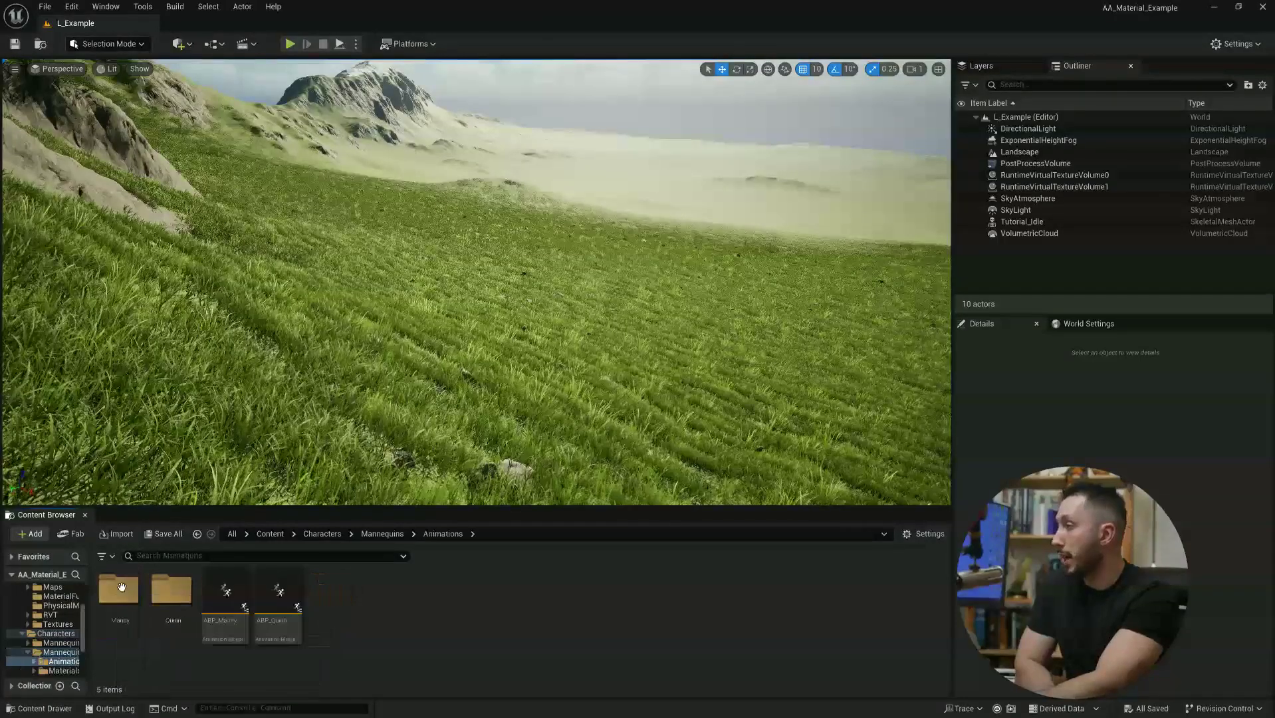
left_click(180, 601)
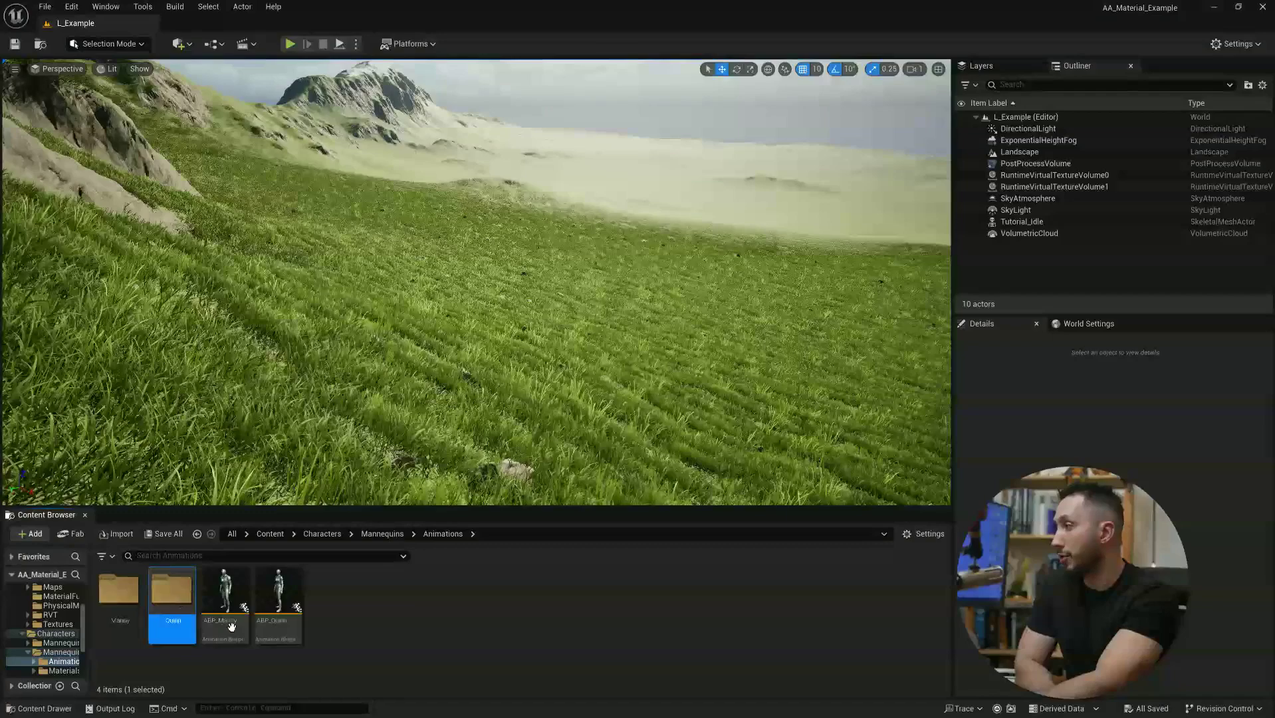
key("Return")
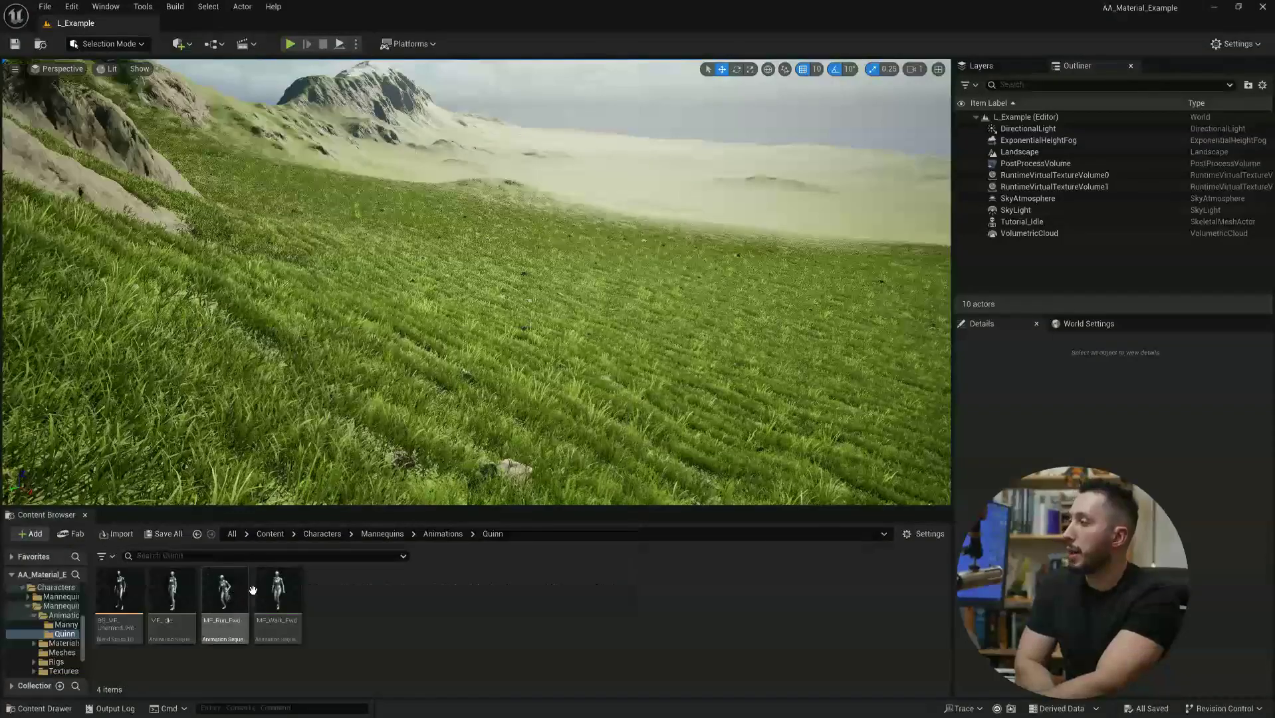
double_click(224, 595)
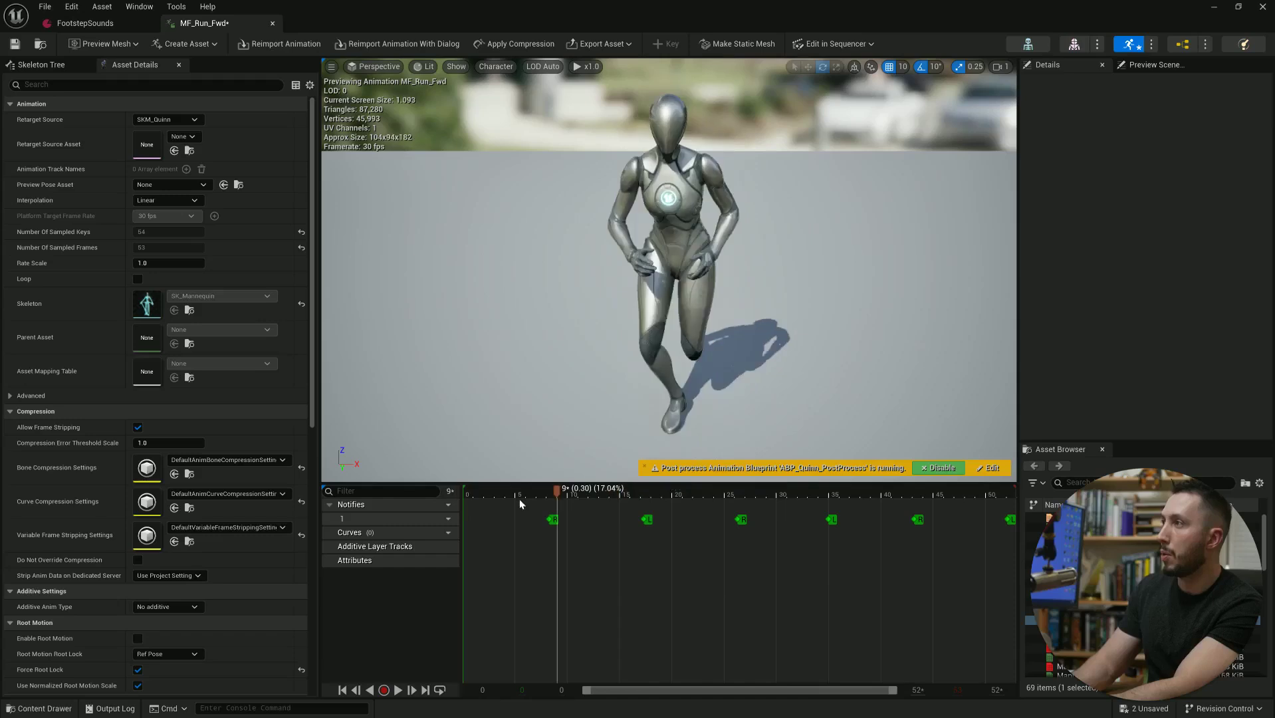
Scrub through the run animation and view the mannequin from the side to find where its foot meets the ground.
left_click_drag(520, 504, 596, 544)
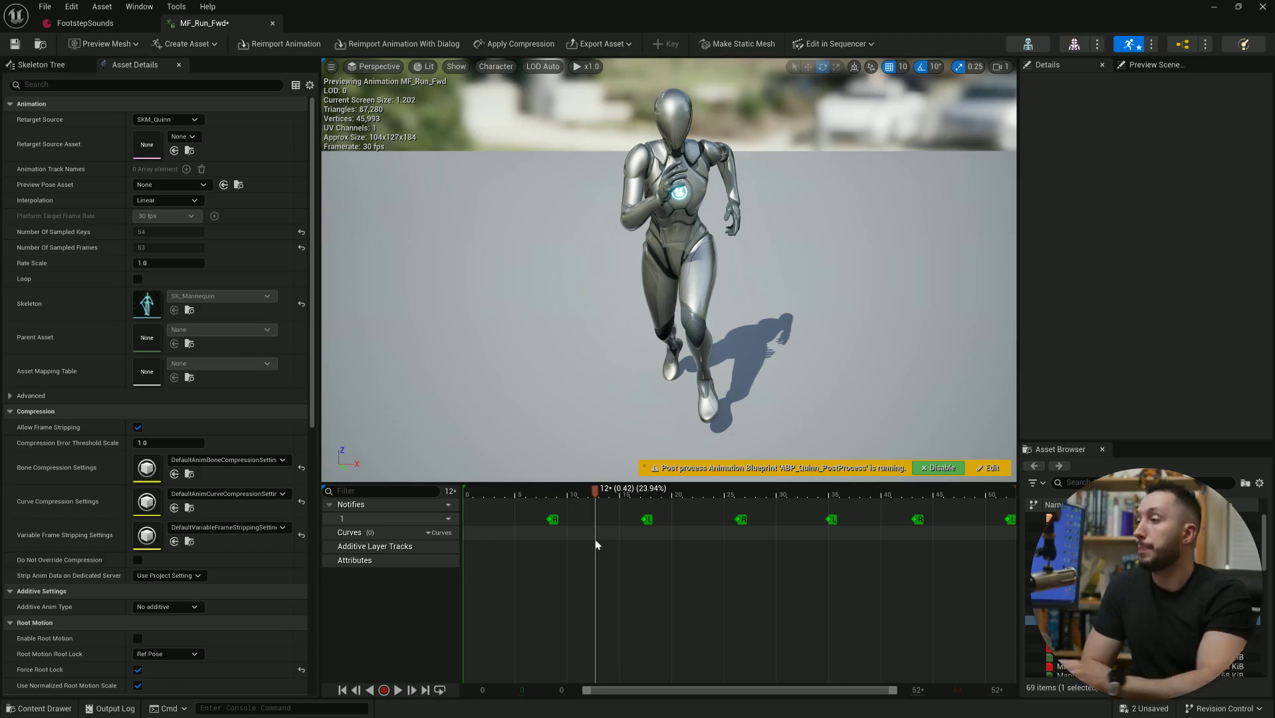
mouse_move(504, 495)
left_mouse_down()
mouse_move(470, 499)
mouse_move(498, 497)
left_mouse_up()
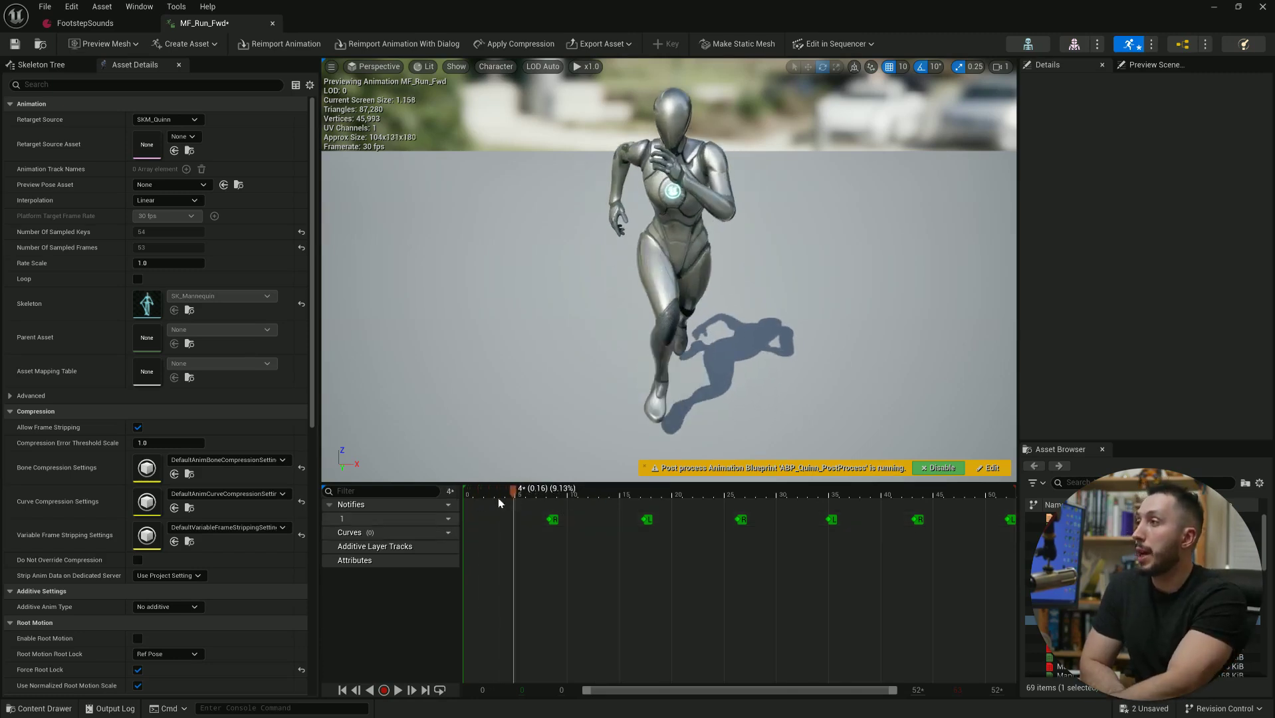
left_click_drag(613, 333, 798, 292, "alt")
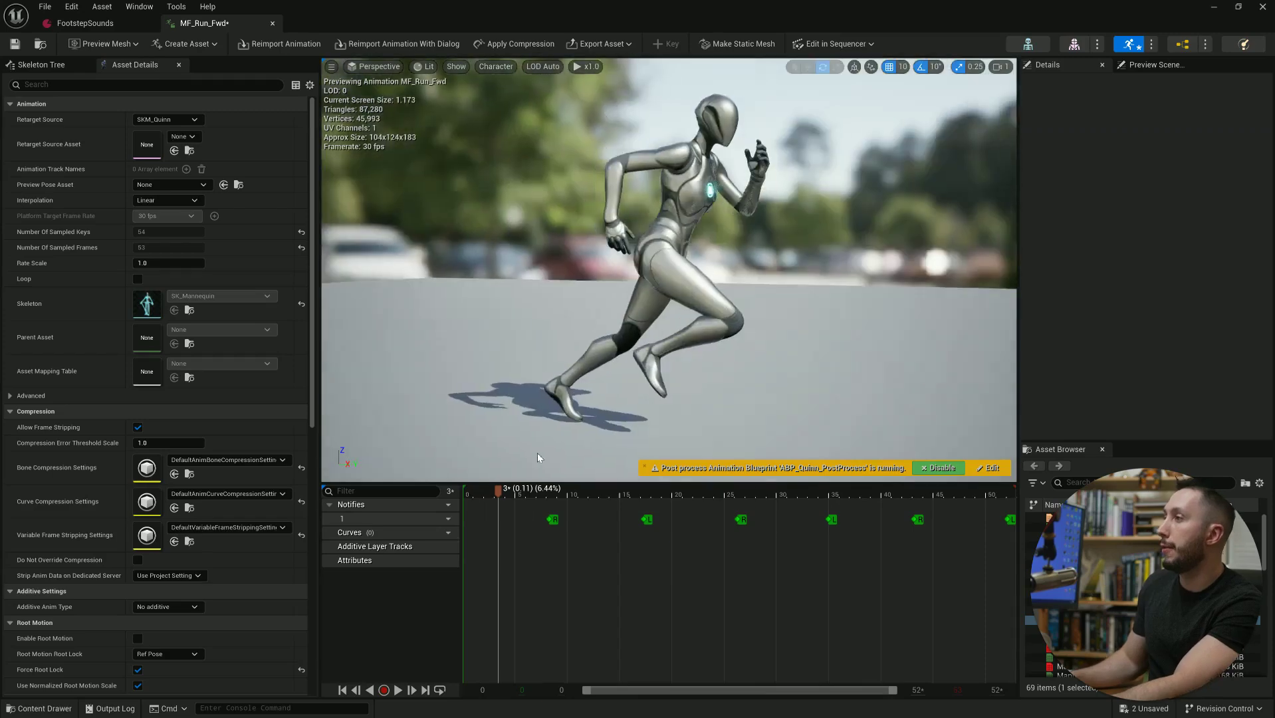
left_click_drag(507, 503, 537, 499)
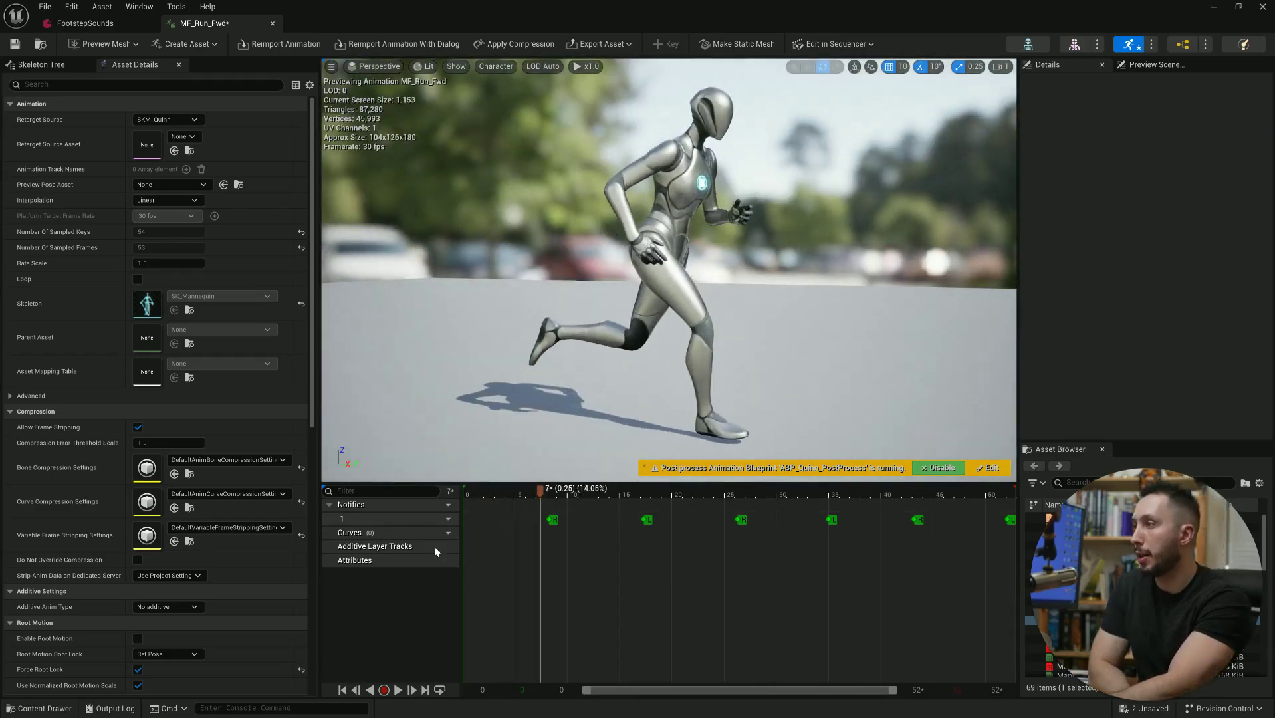
Add a new notify track named FootSound to the run animation.
left_click(443, 506)
left_click(478, 535)
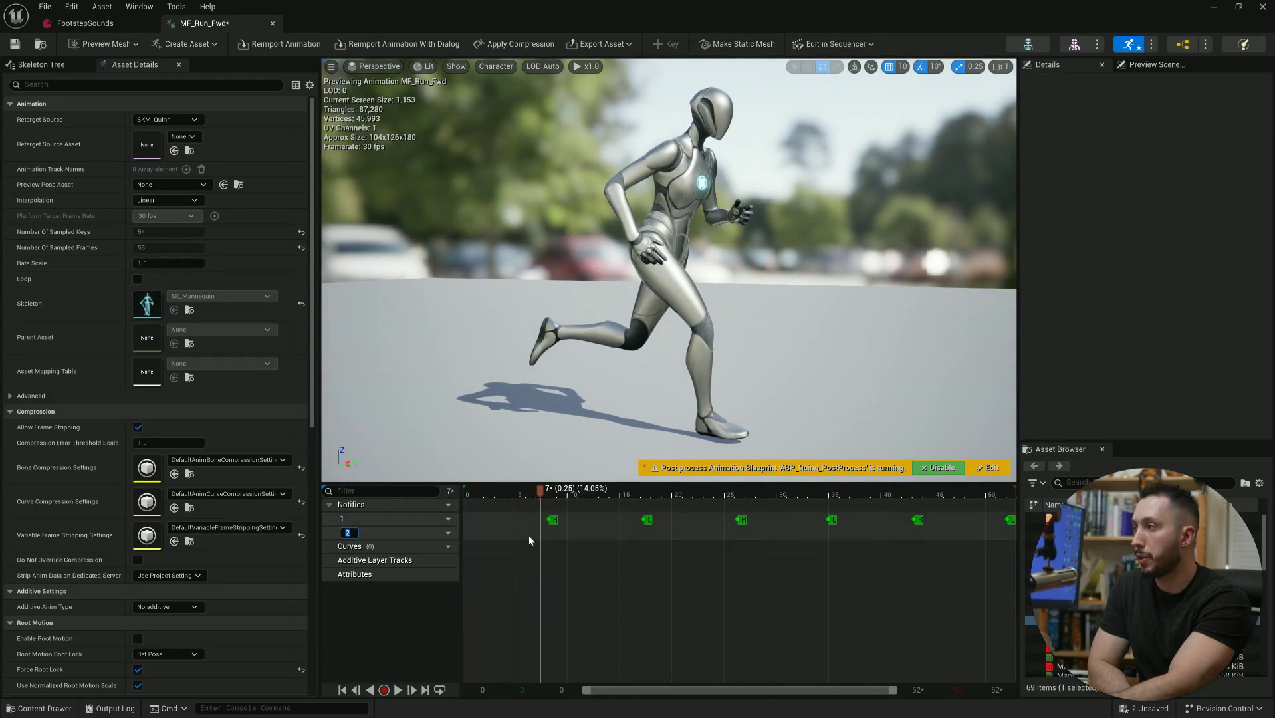
type("FootSound")
key("Return")
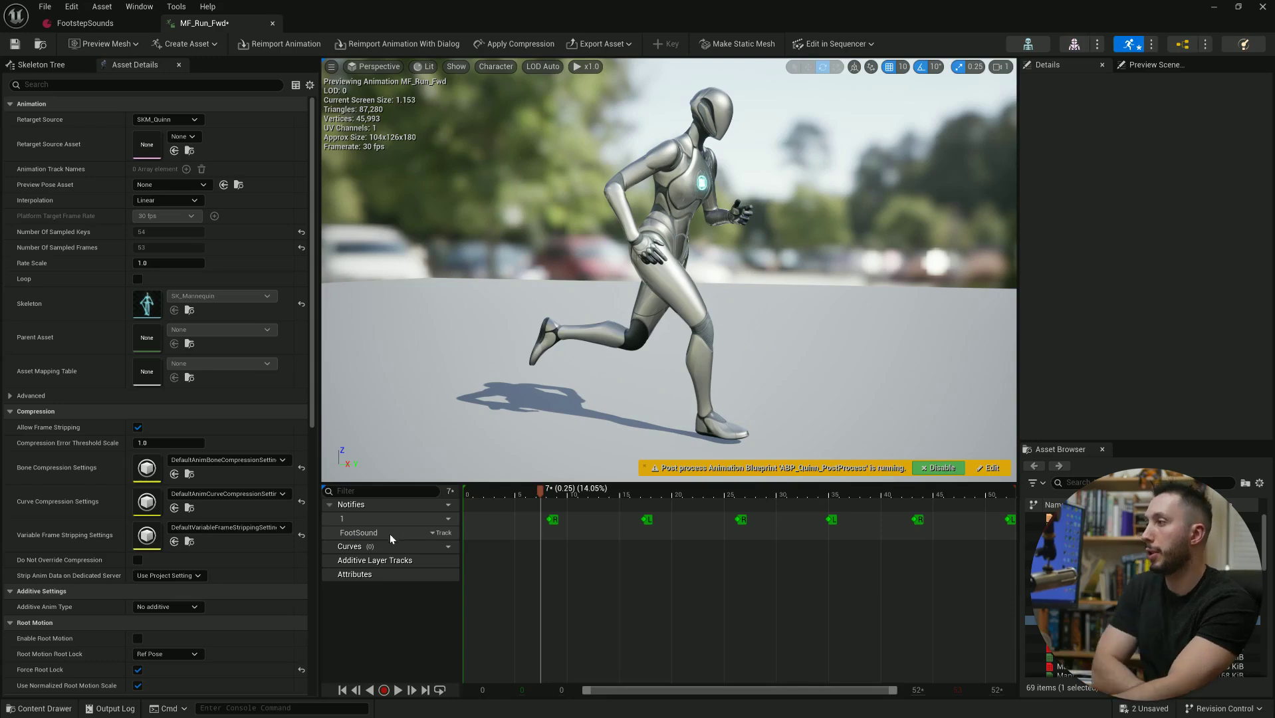
Add a BP_Footsteps_AnimNotify to the FootSound track at the first foot contact, about 0.24 s.
mouse_move(538, 493)
left_mouse_down()
mouse_move(498, 493)
mouse_move(541, 497)
left_mouse_up()
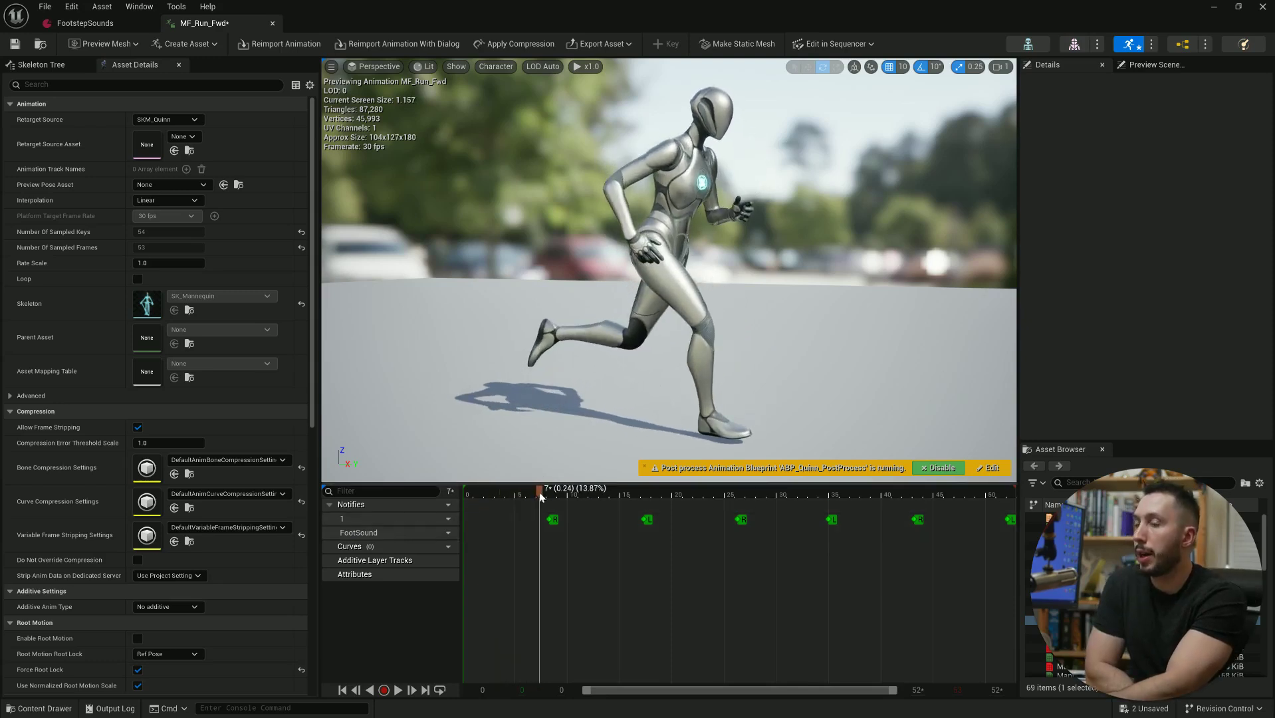
right_click(540, 540)
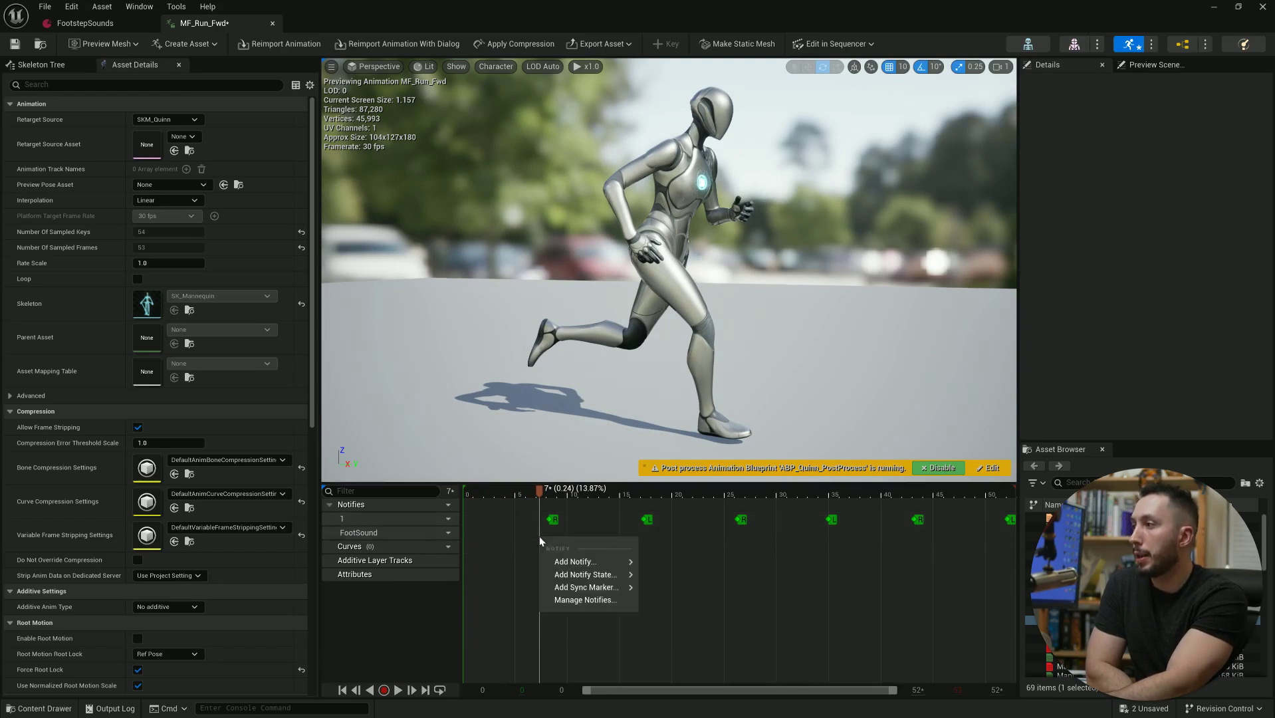
mouse_move(589, 563)
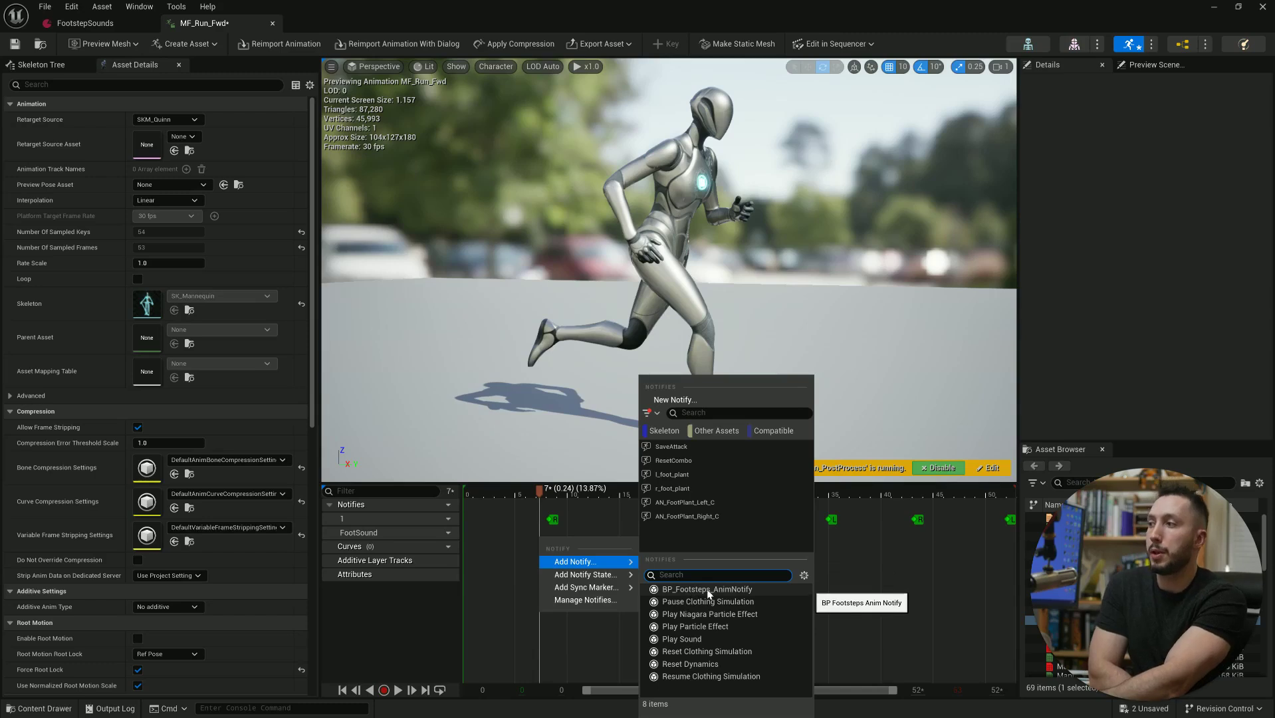
left_click(737, 592)
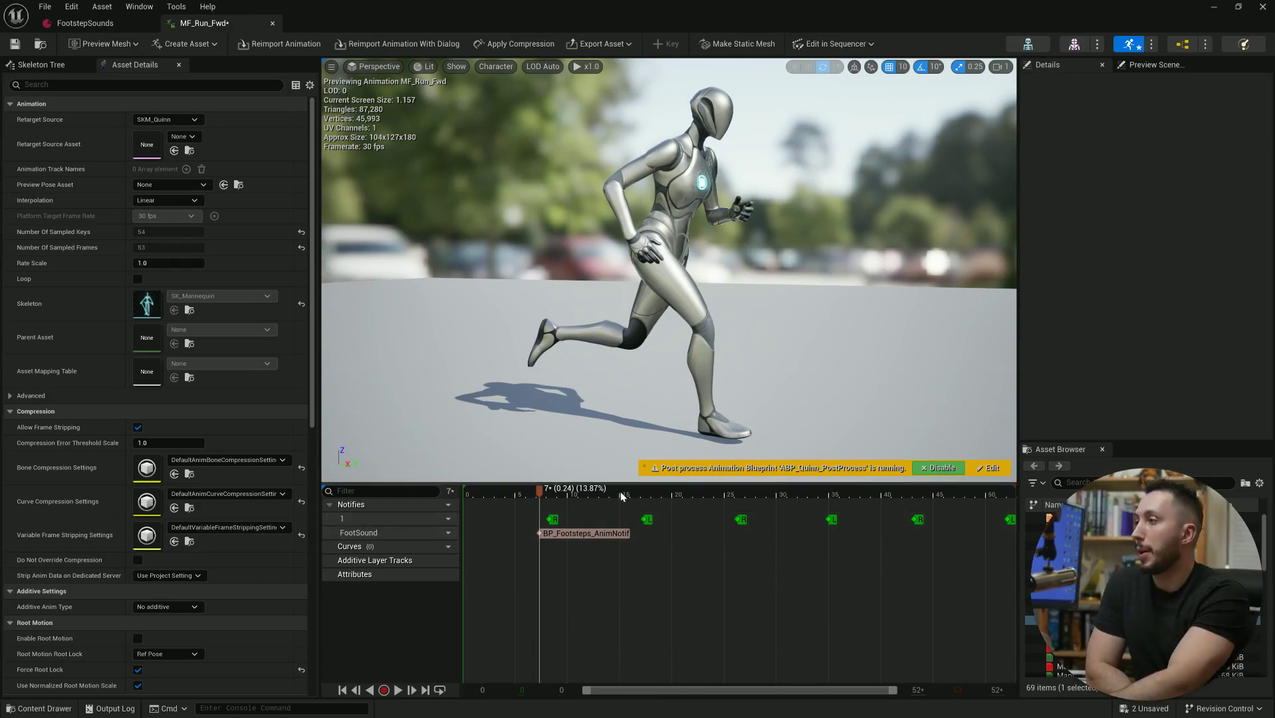
Add a second BP_Footsteps_AnimNotify to the FootSound track at the next foot contact, about 0.51 s.
left_click_drag(599, 493, 623, 501)
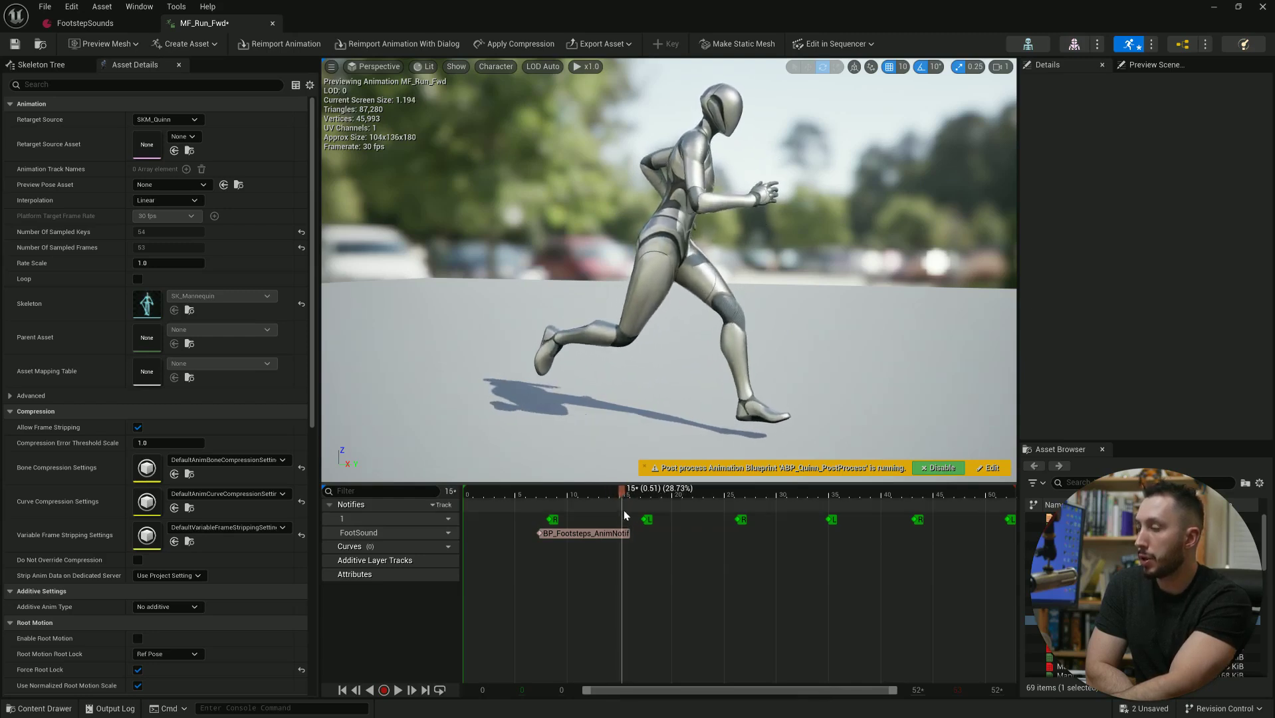
right_click(625, 532)
mouse_move(663, 552)
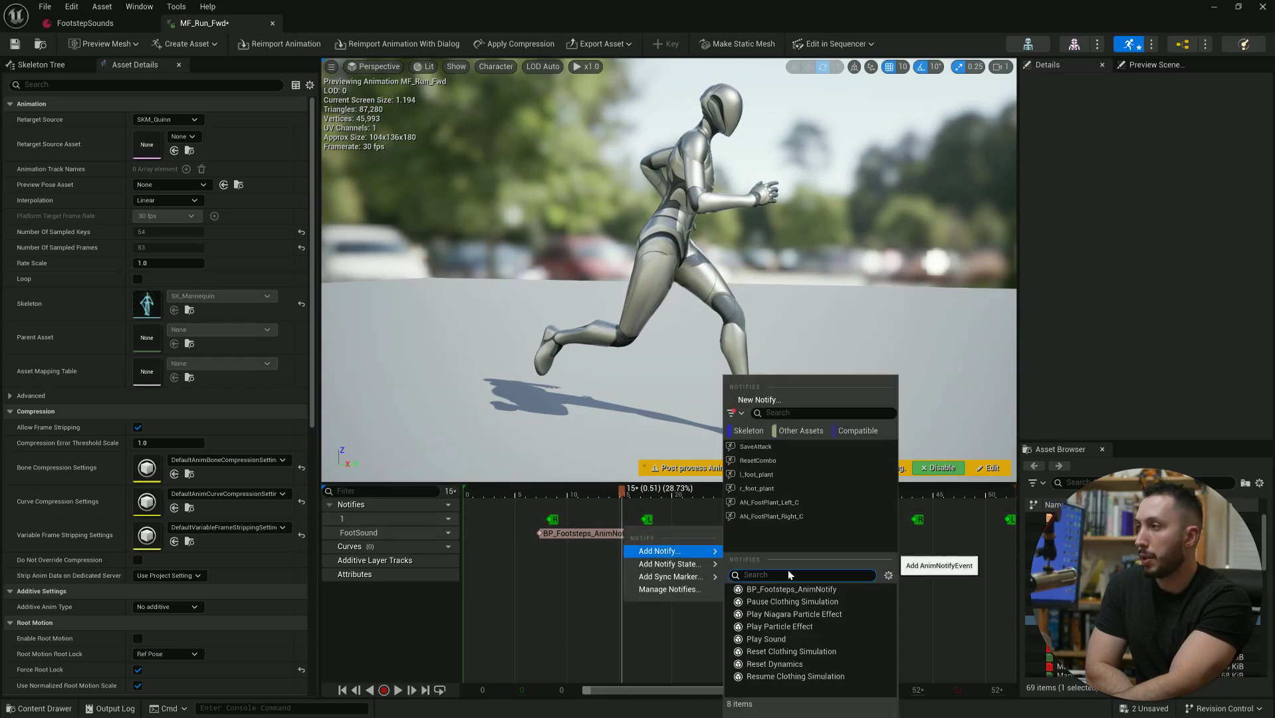
left_click(817, 590)
left_click_drag(632, 520, 629, 534)
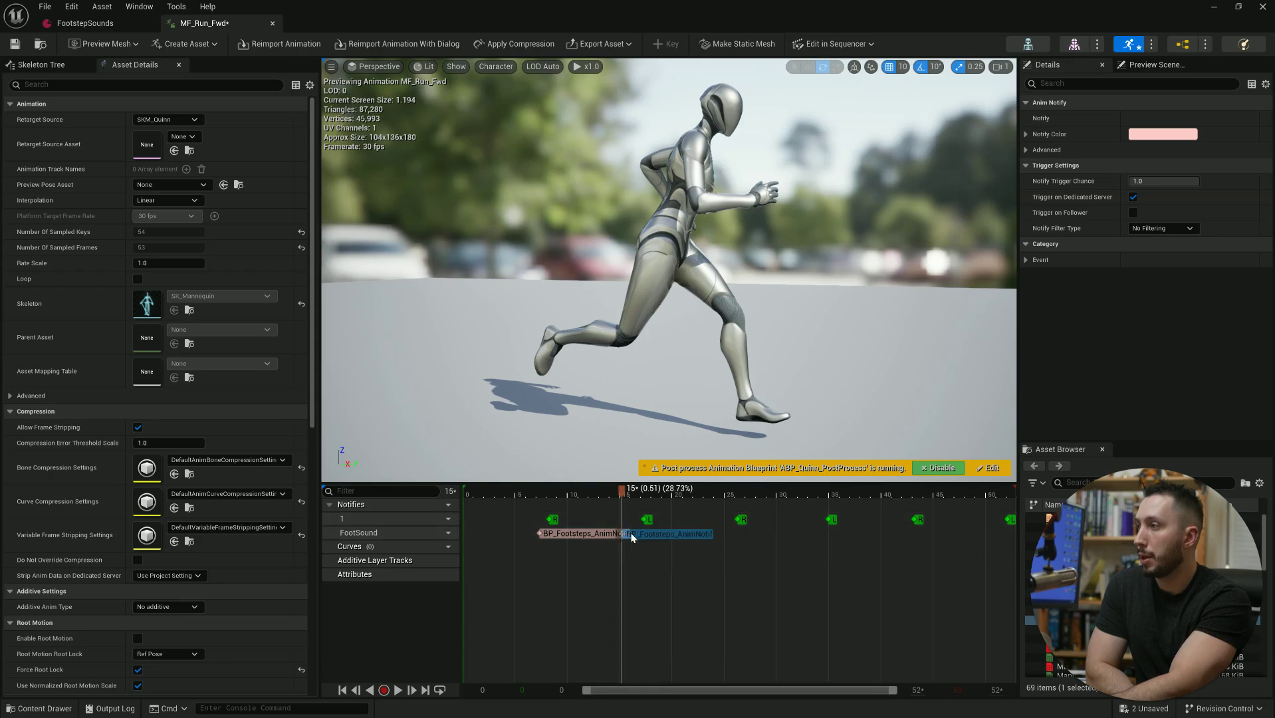
Add BP_Footsteps_AnimNotify at the remaining foot contacts on the FootSound track and shift the first notify slightly earlier.
left_click(730, 496)
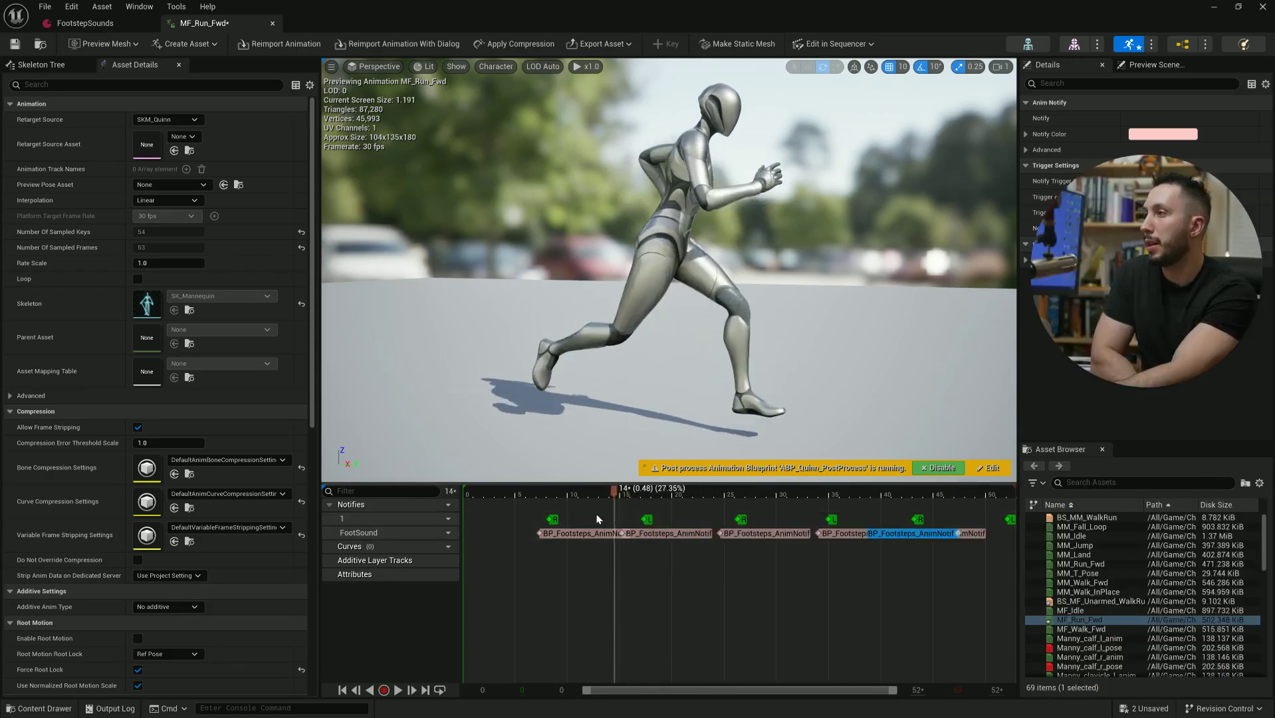
left_click(611, 520)
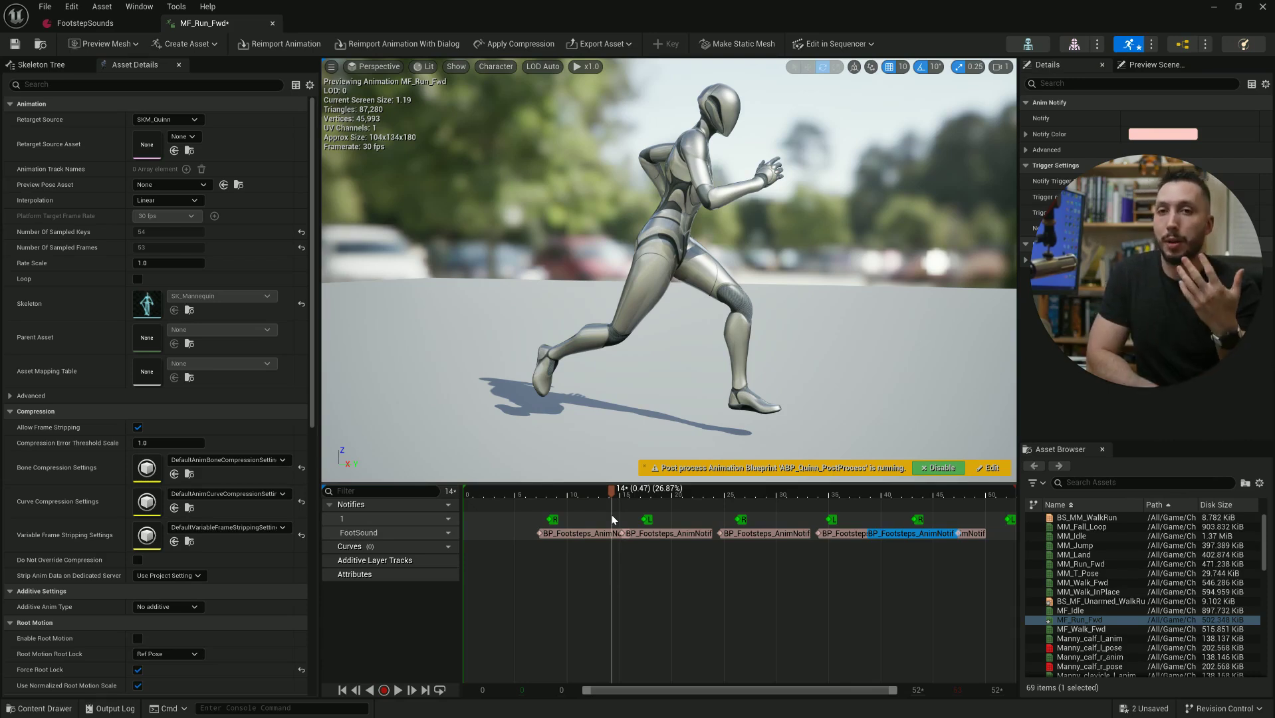
left_click_drag(547, 533, 548, 500)
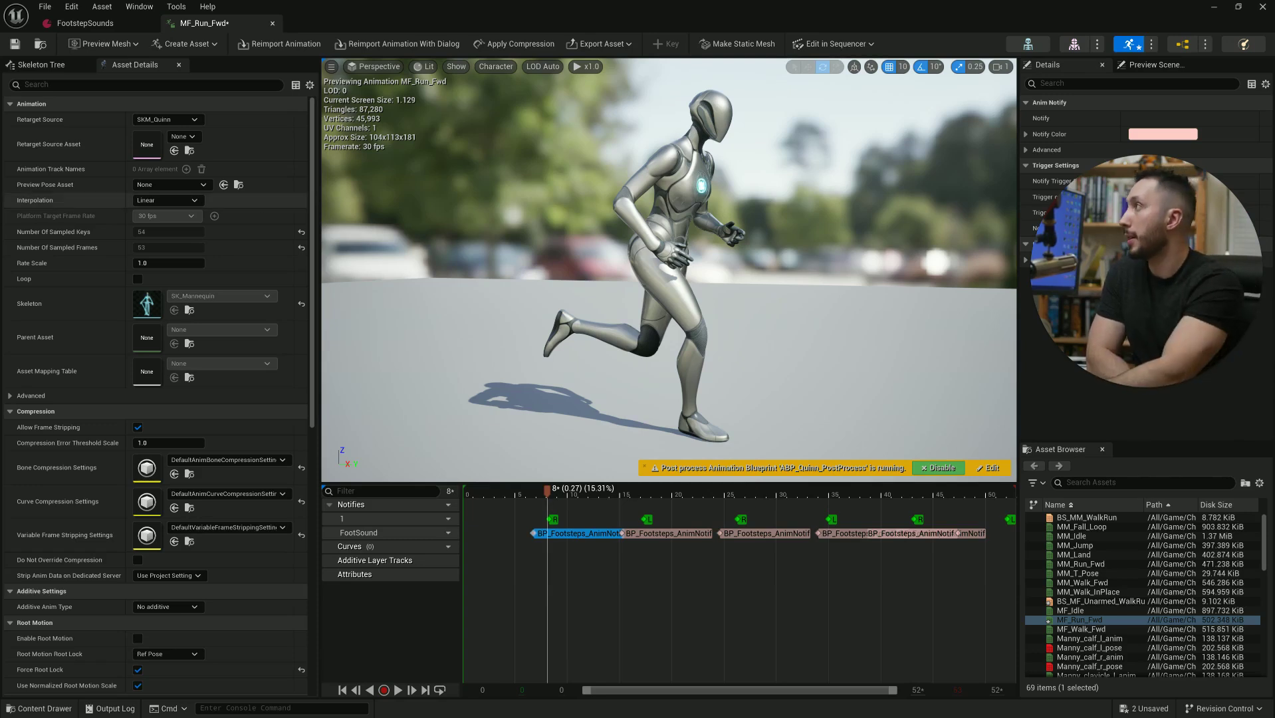
Save MF_Run_Fwd and play the L_Example level, running the character forward to test the footstep sounds before ending play.
left_click(14, 43)
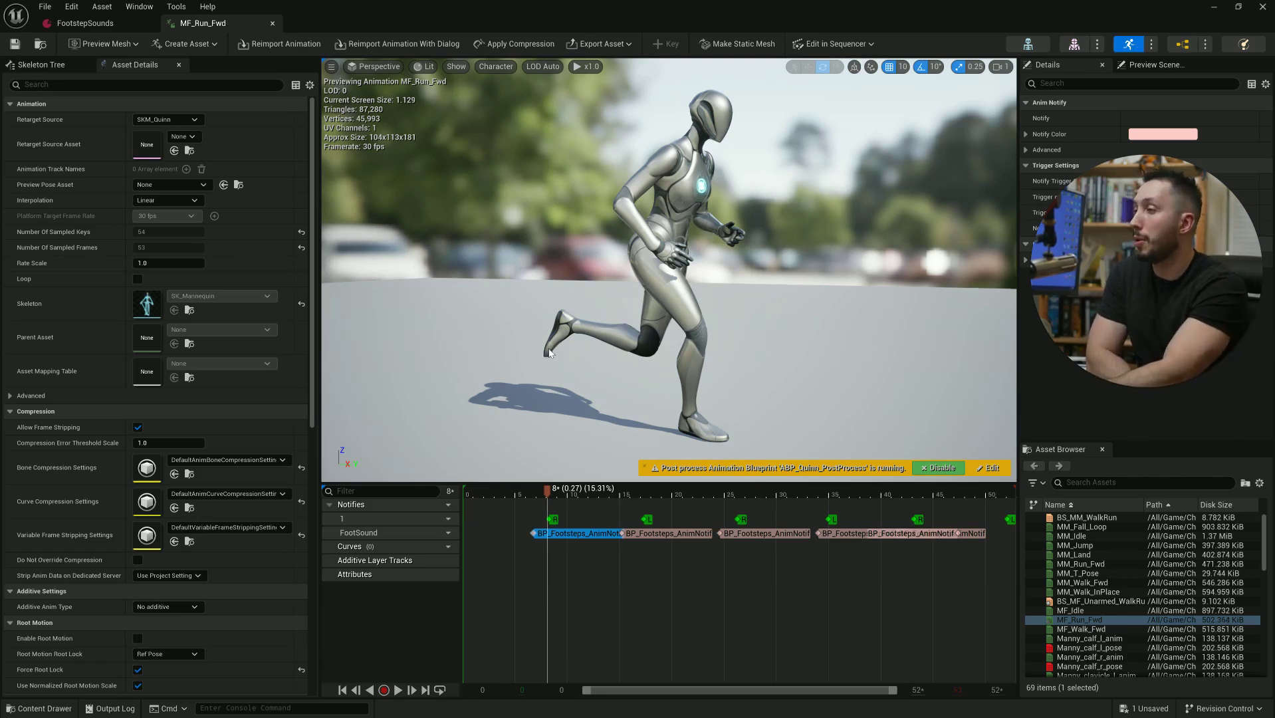
left_click(1214, 8)
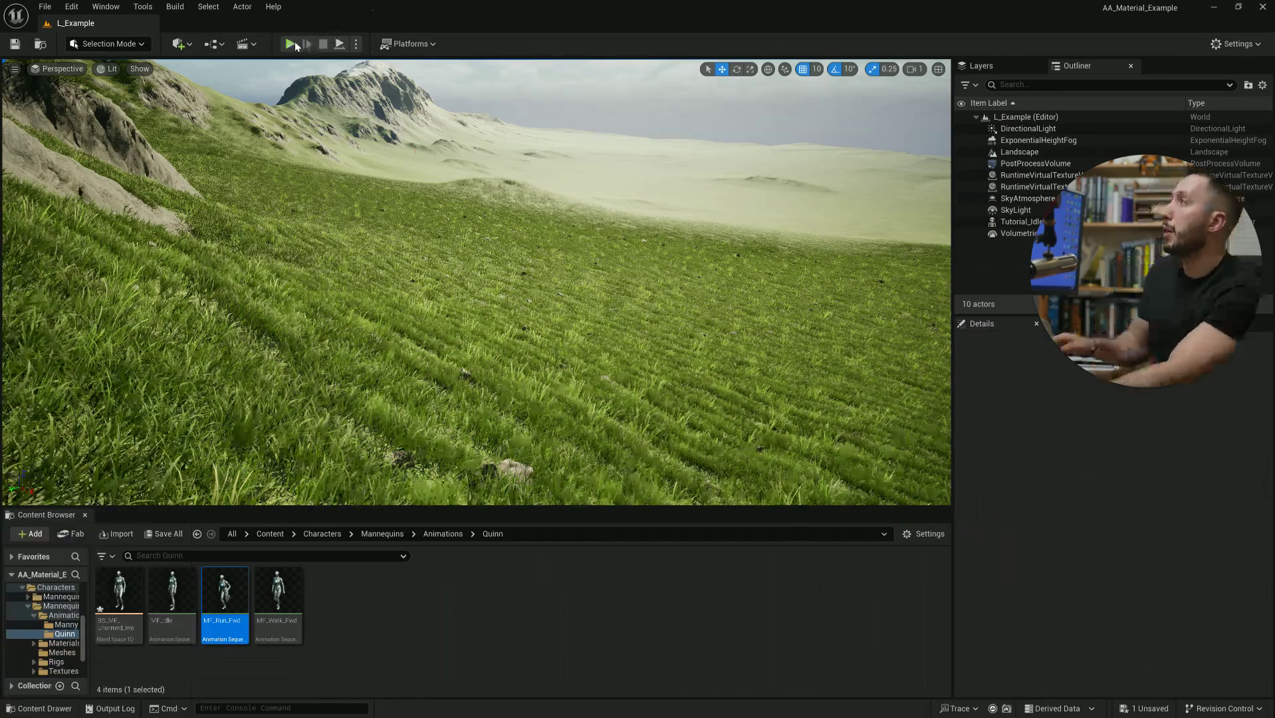
key("alt+p")
key("w")
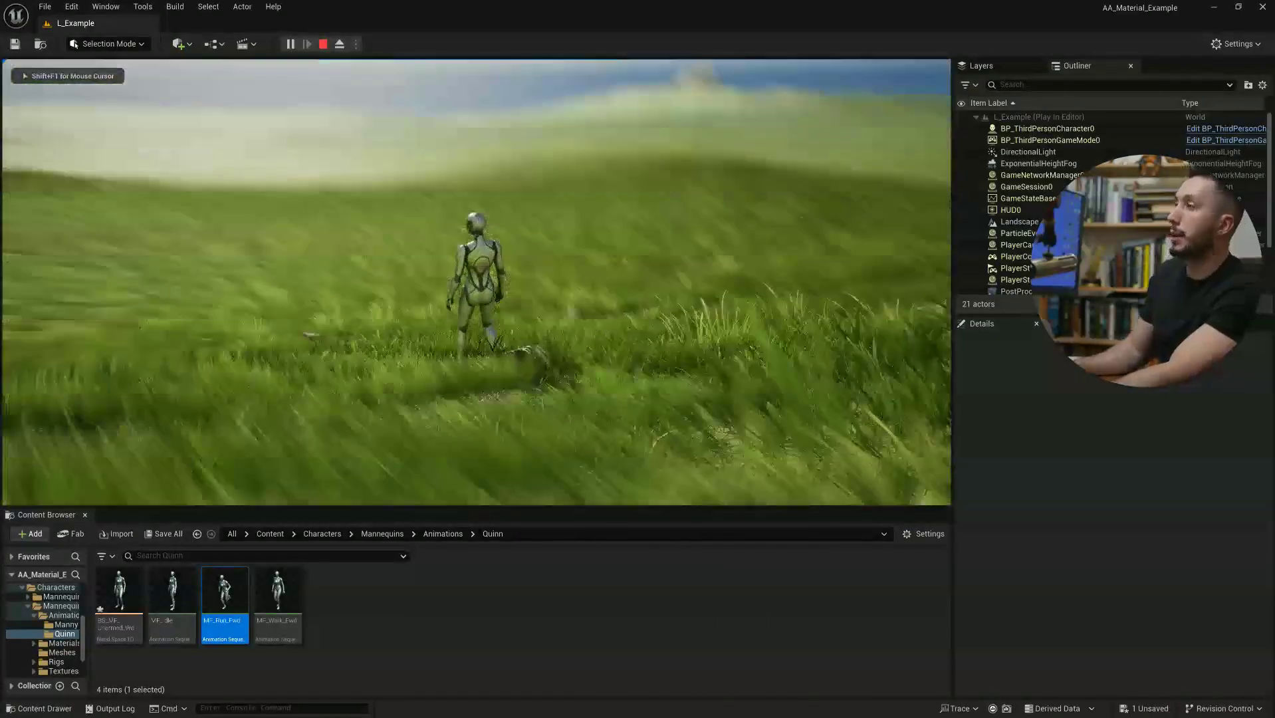
key("Escape")
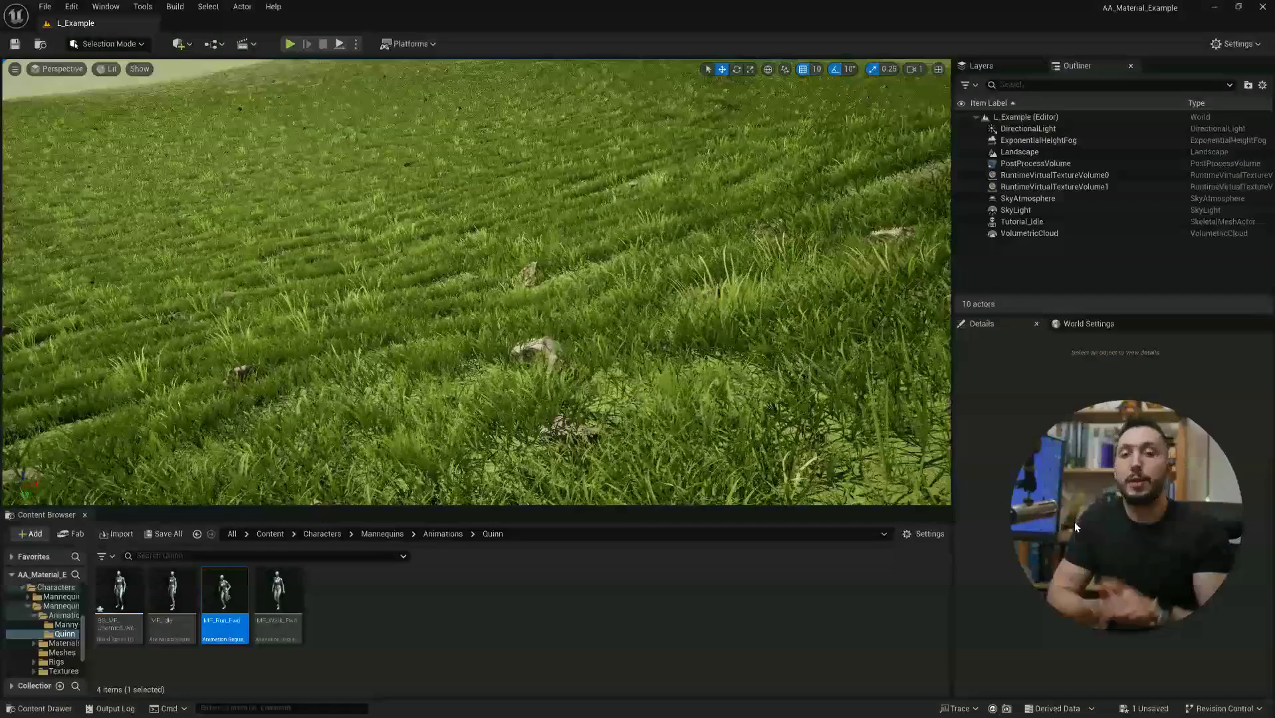